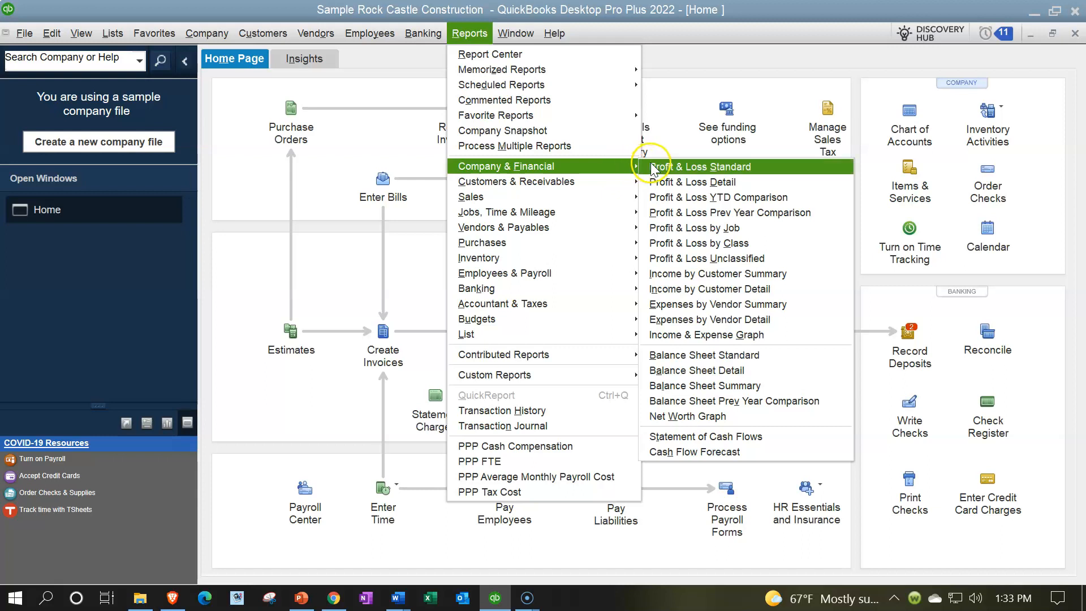
# Open the standard Balance Sheet report and set its column label font size to 14, changing all related fonts
pyautogui.click(726, 356)
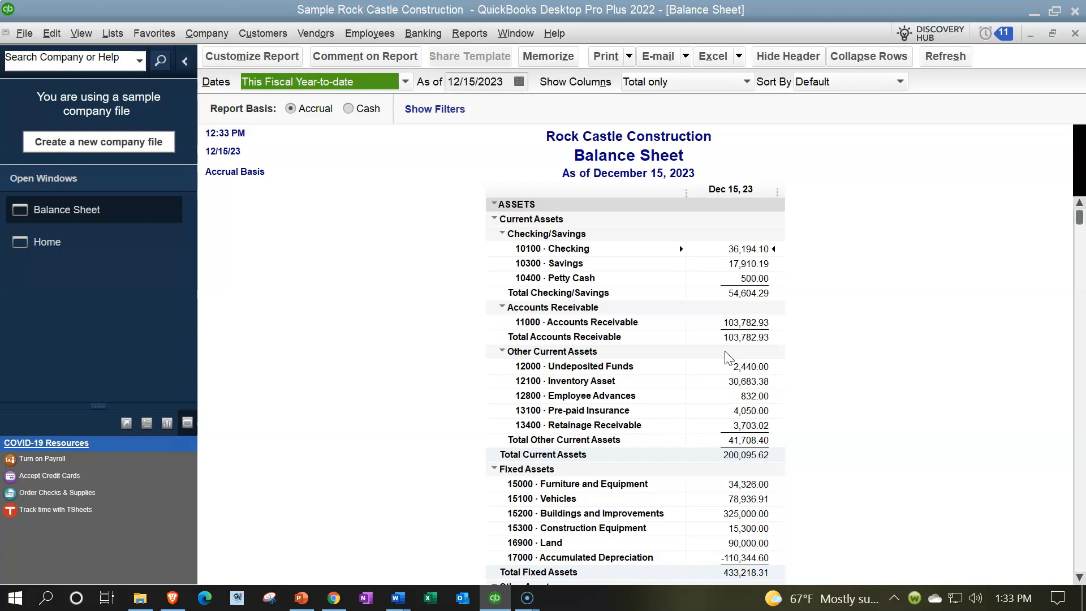
pyautogui.click(274, 61)
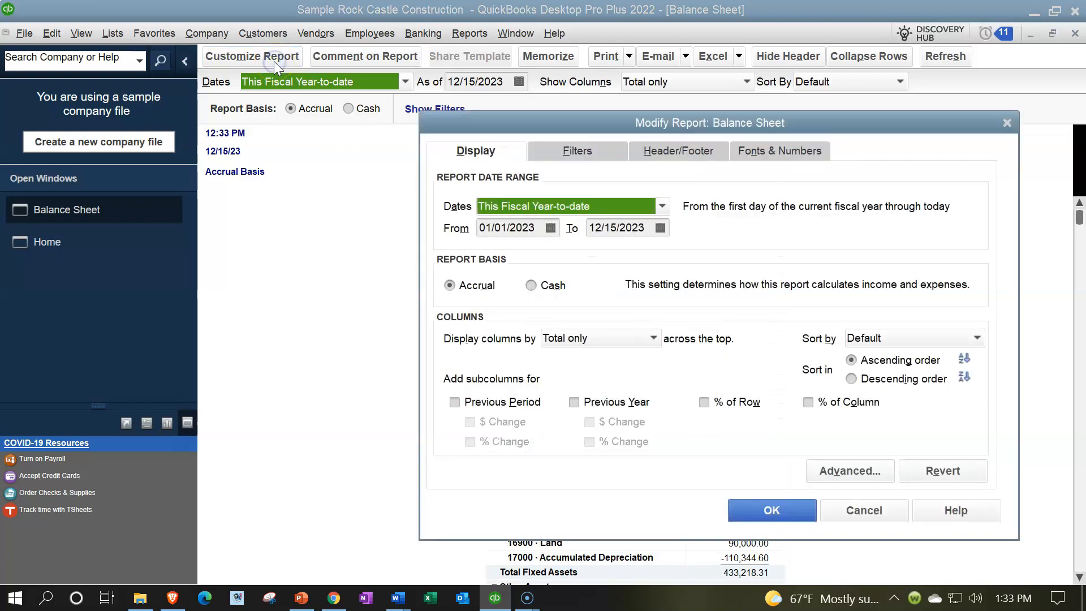
pyautogui.click(819, 150)
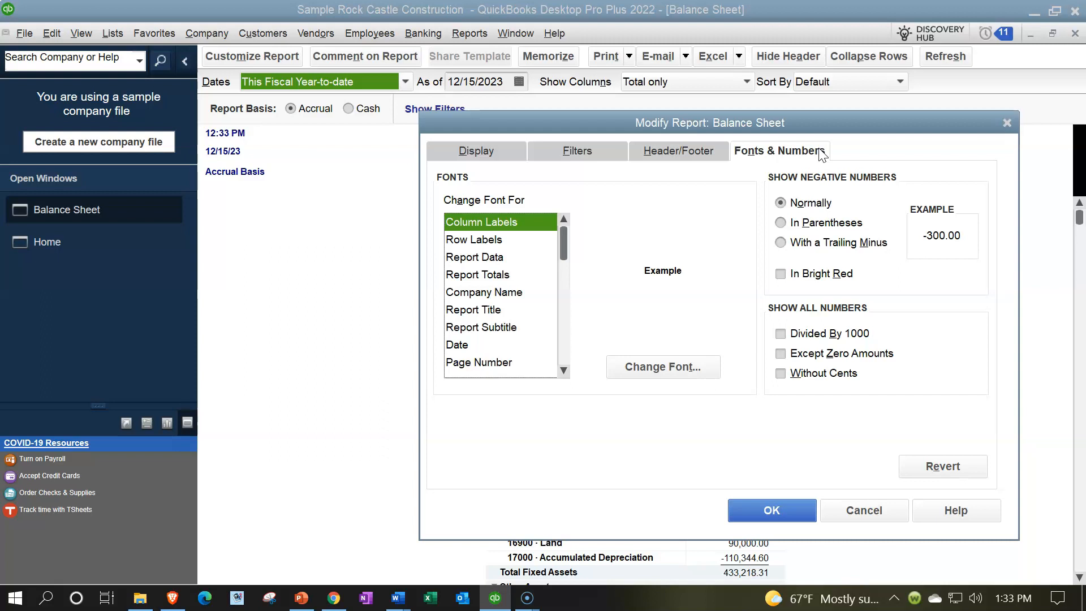
pyautogui.click(698, 368)
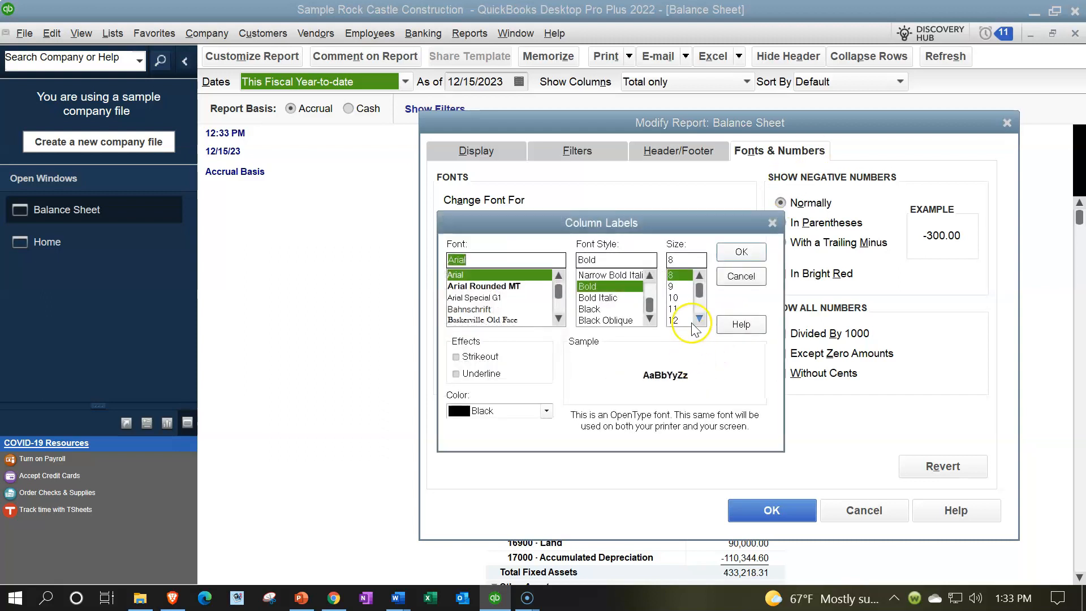
pyautogui.click(699, 319)
pyautogui.click(699, 318)
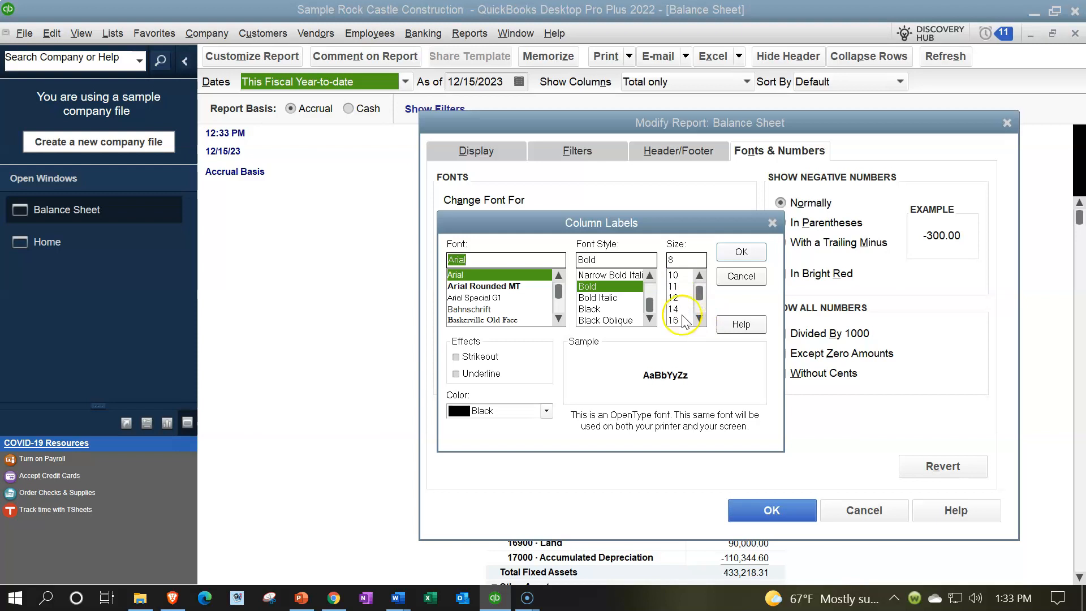
pyautogui.click(674, 308)
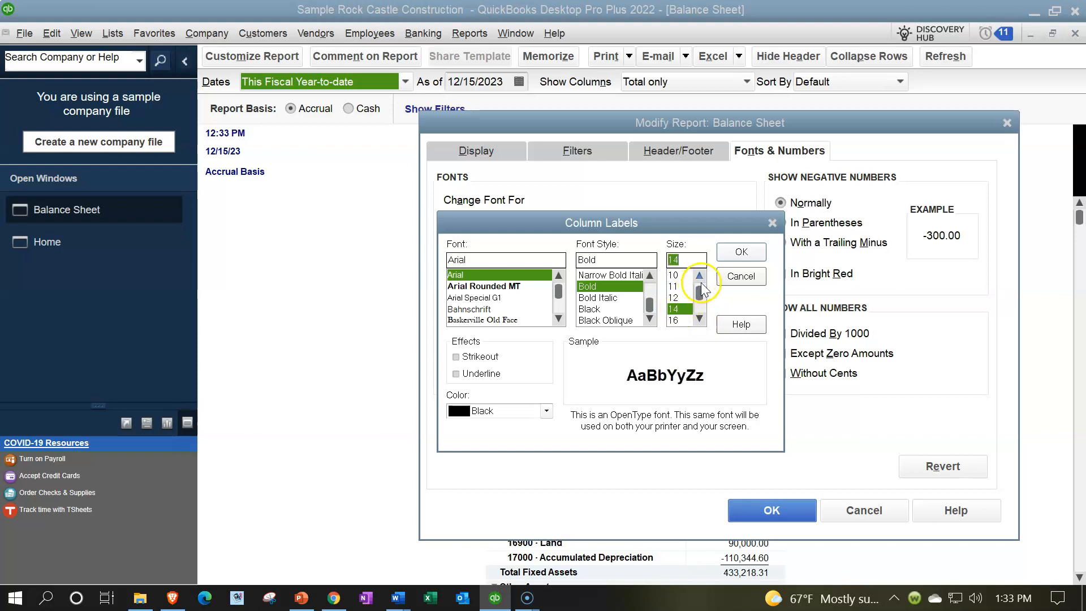
pyautogui.click(738, 252)
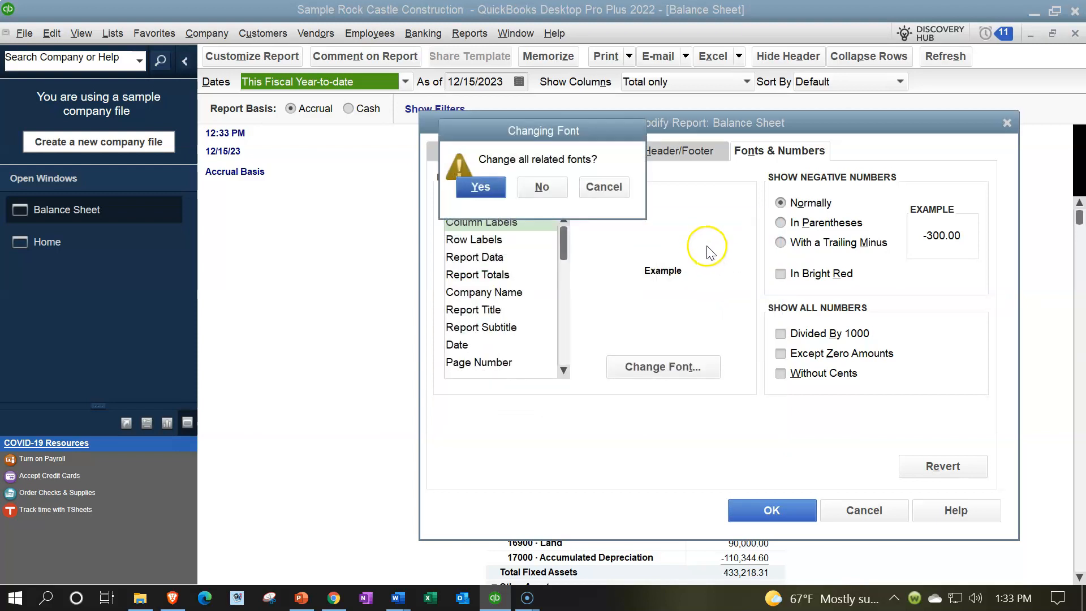
pyautogui.click(500, 192)
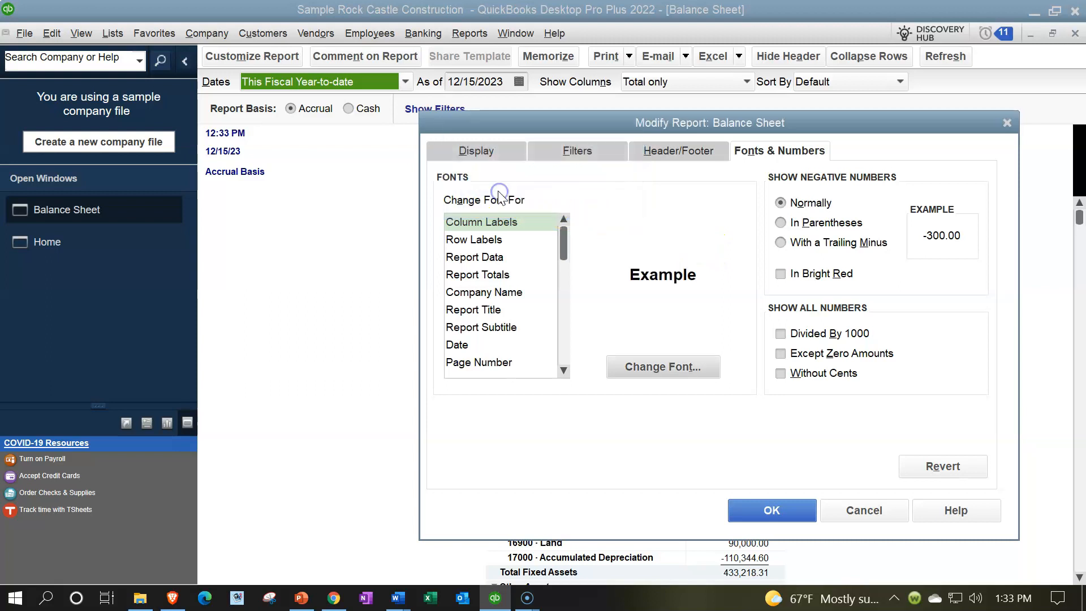
pyautogui.click(747, 508)
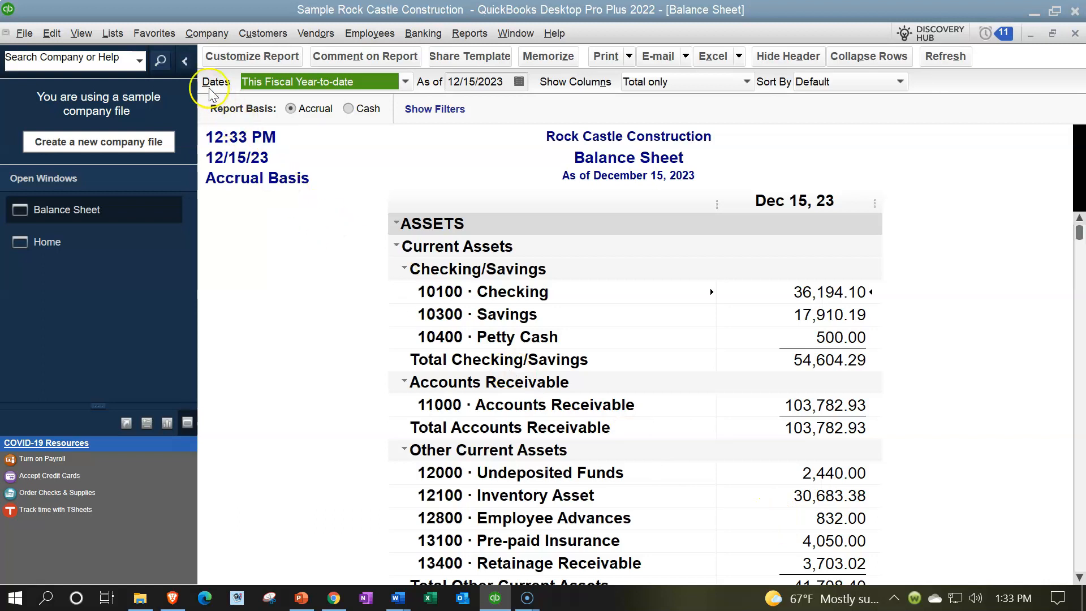
# Collapse the side navigation pane to give the Balance Sheet report more room
pyautogui.click(186, 62)
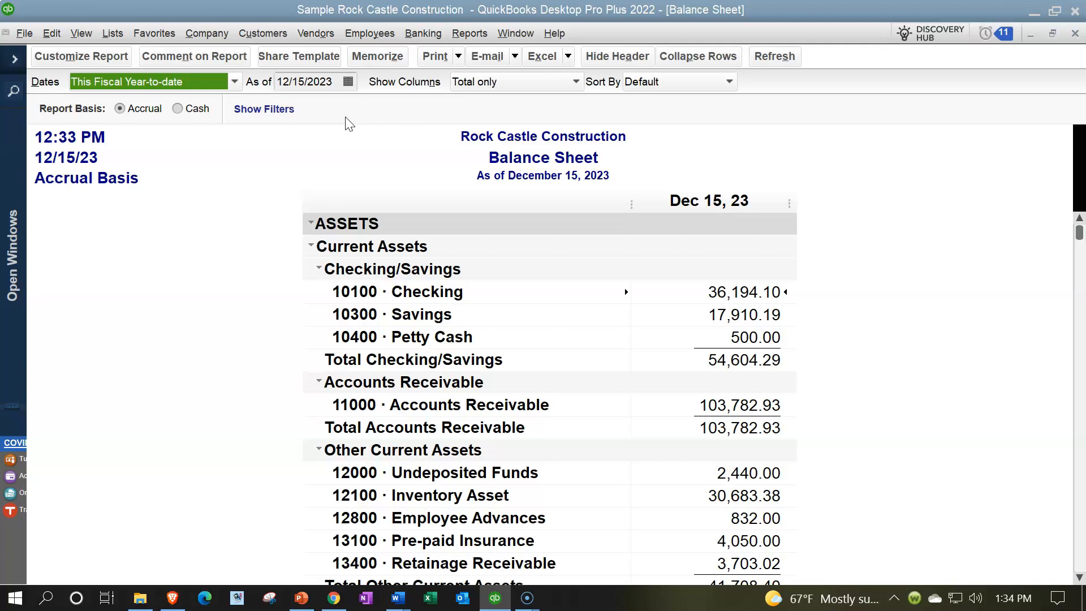
pyautogui.click(425, 152)
# Customize the Balance Sheet report with an Account filter set to All assets and apply it
pyautogui.click(93, 56)
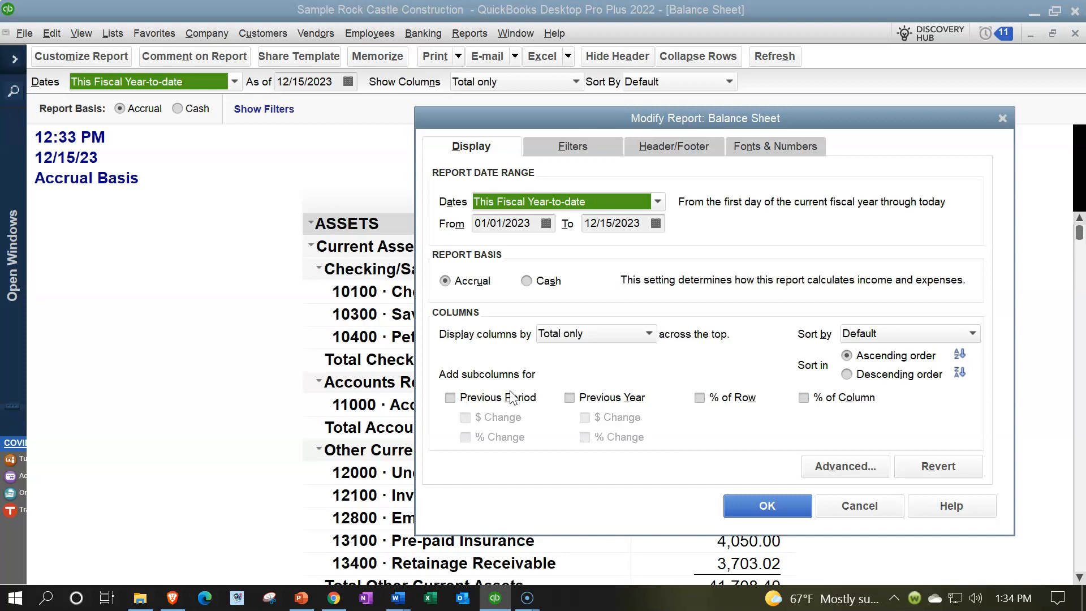
pyautogui.click(578, 148)
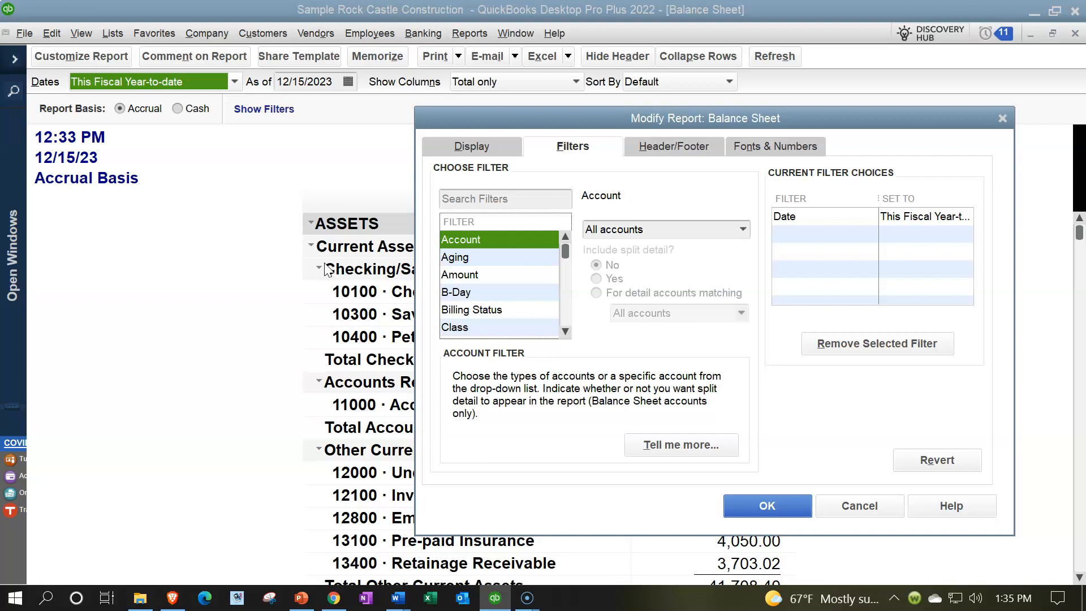
pyautogui.click(478, 242)
pyautogui.click(745, 232)
pyautogui.click(746, 230)
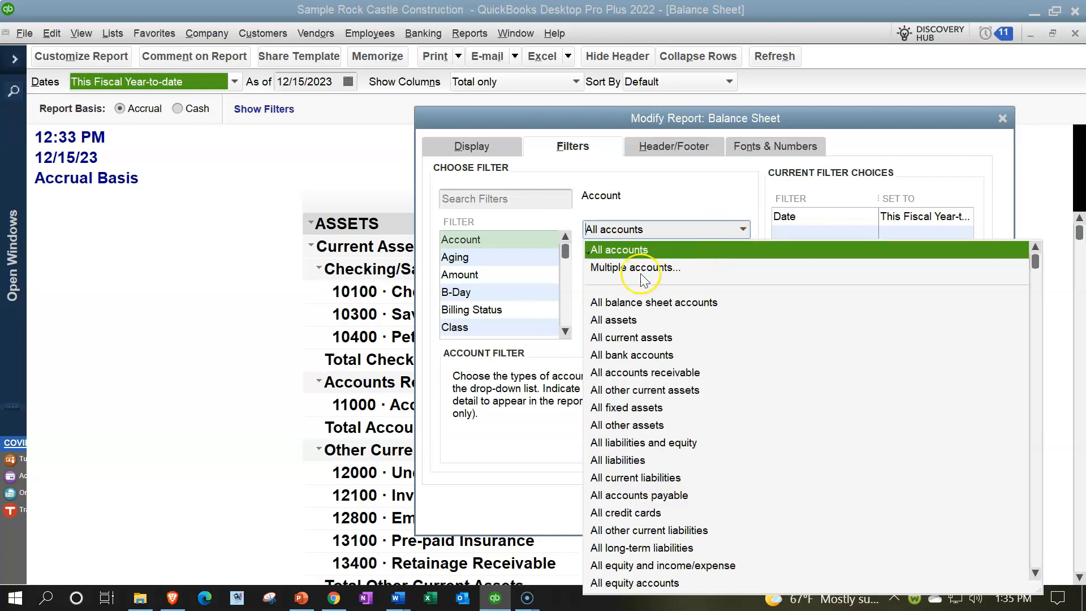
pyautogui.click(621, 342)
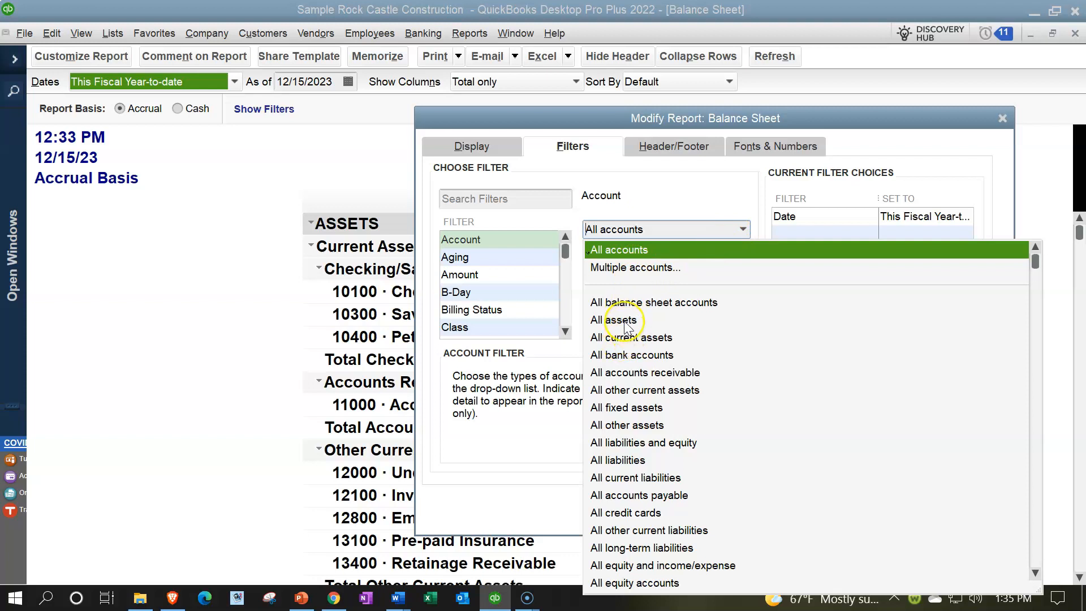
pyautogui.click(623, 321)
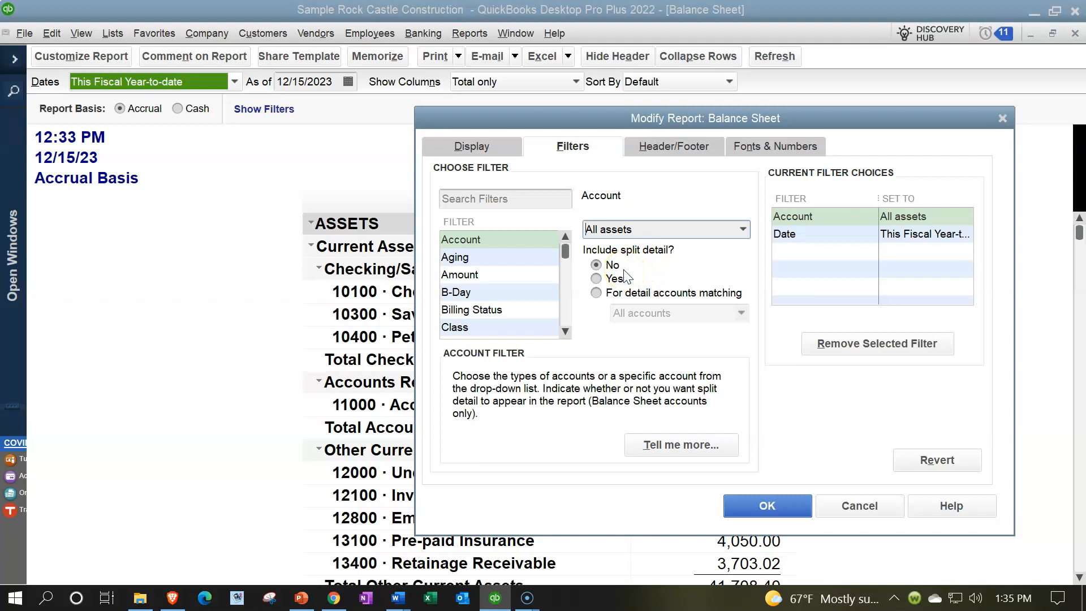
pyautogui.click(761, 509)
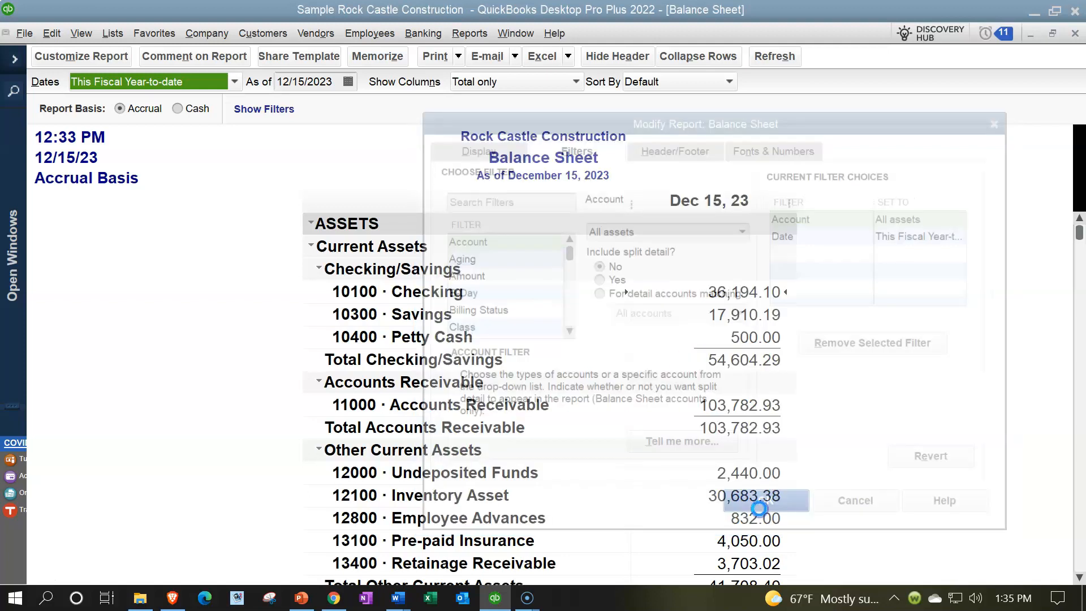
# Review the filtered Balance Sheet down to its end, show its active filters and remove the All assets Account filter
pyautogui.scroll(-5, 752, 473)
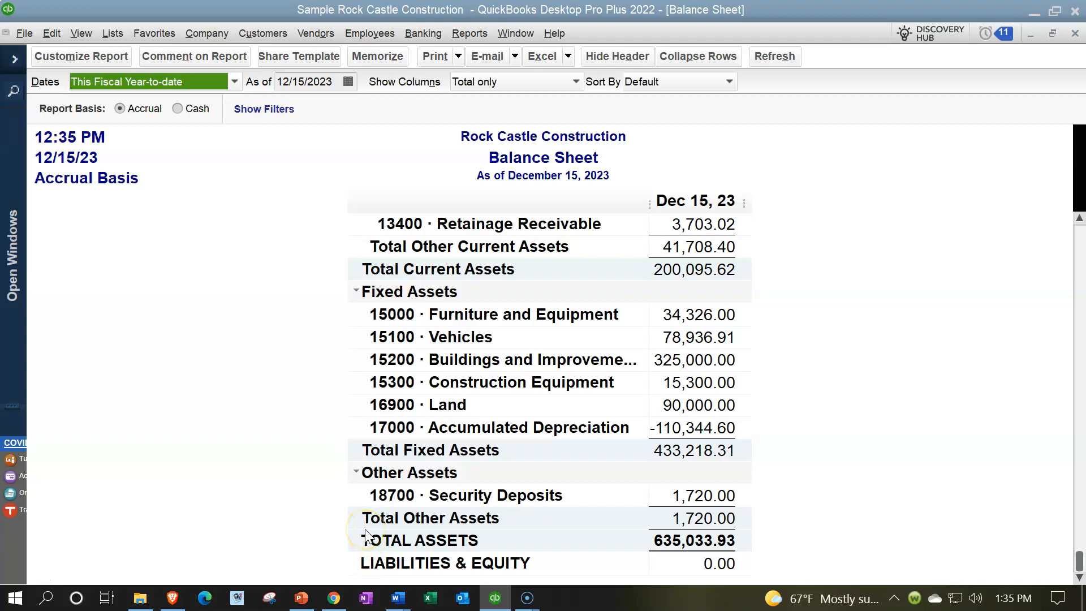
pyautogui.click(255, 113)
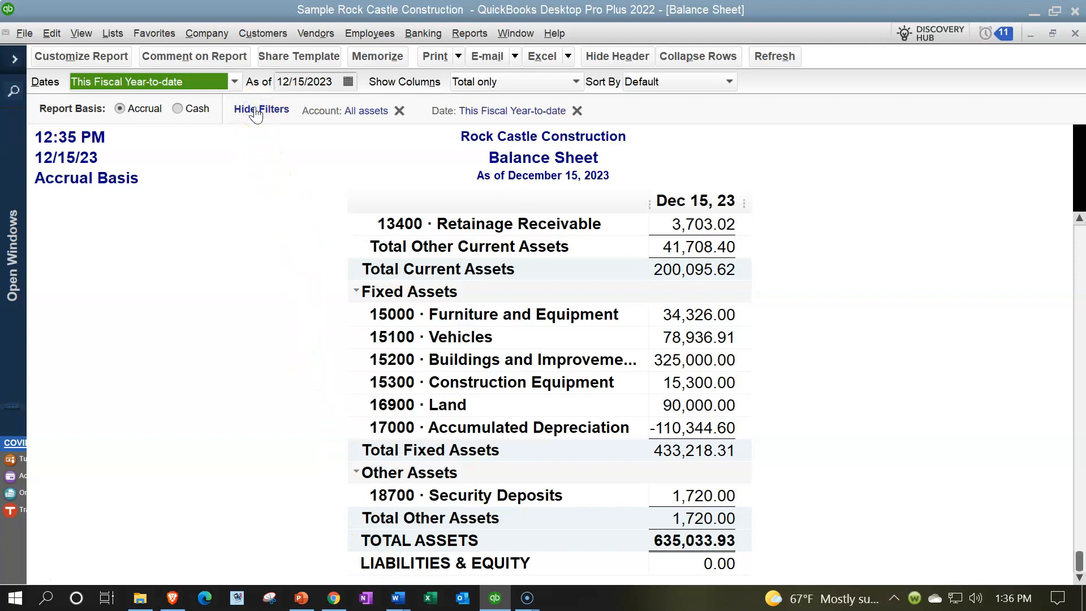
pyautogui.click(399, 111)
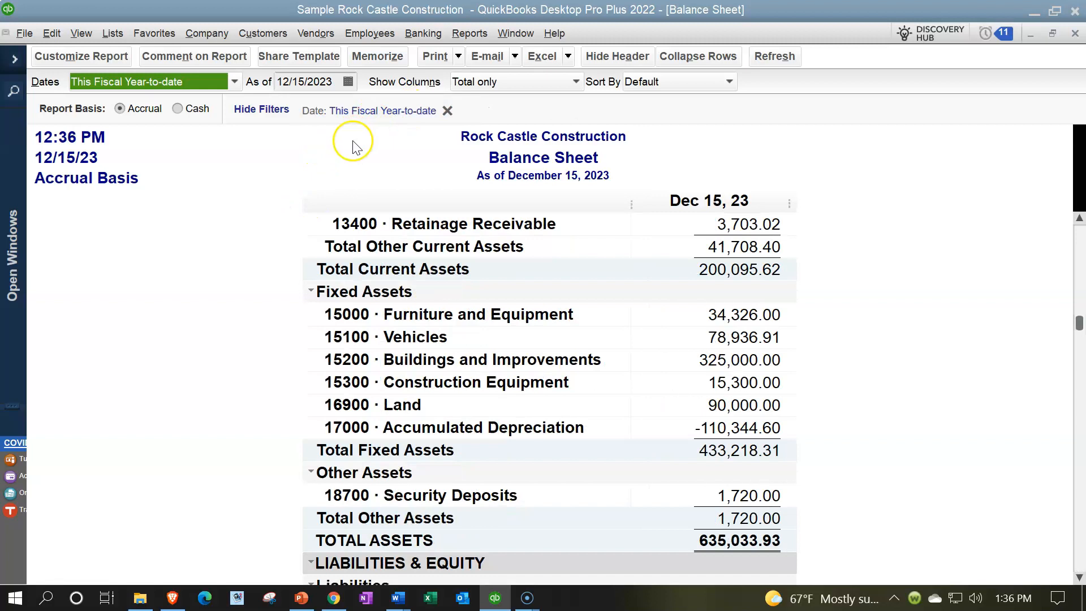
# Add an All assets Account filter in the report customization settings, remove it from the current filter choices and apply the settings
pyautogui.click(83, 57)
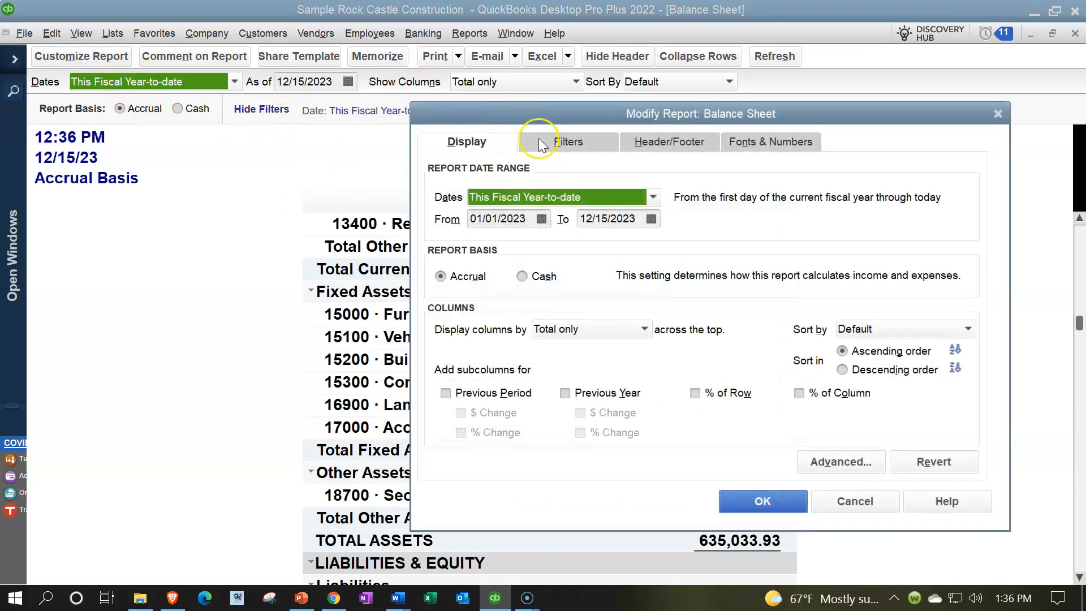
pyautogui.click(542, 143)
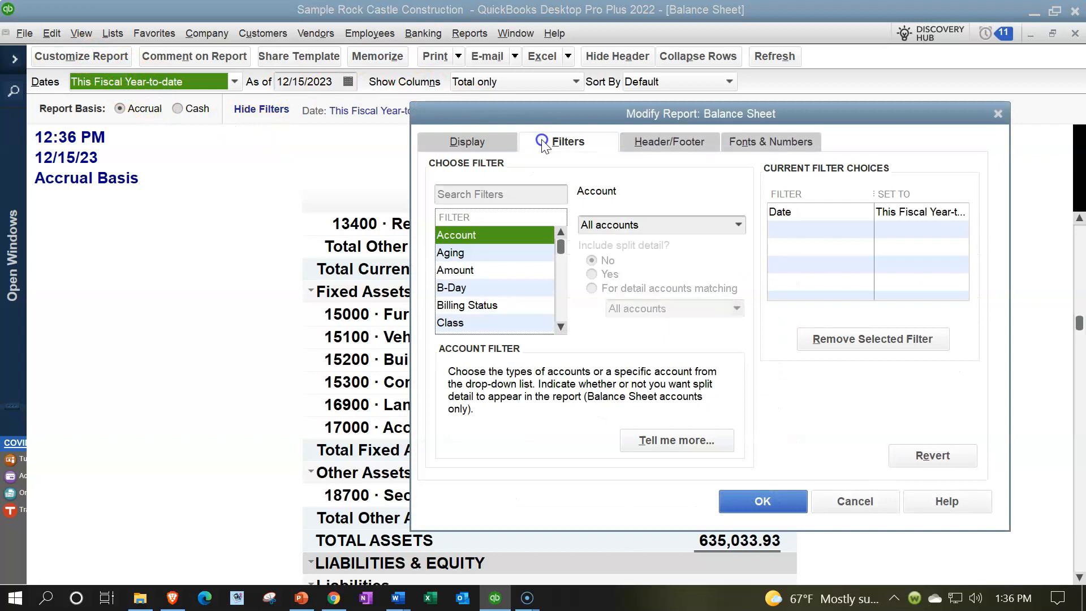
pyautogui.click(736, 227)
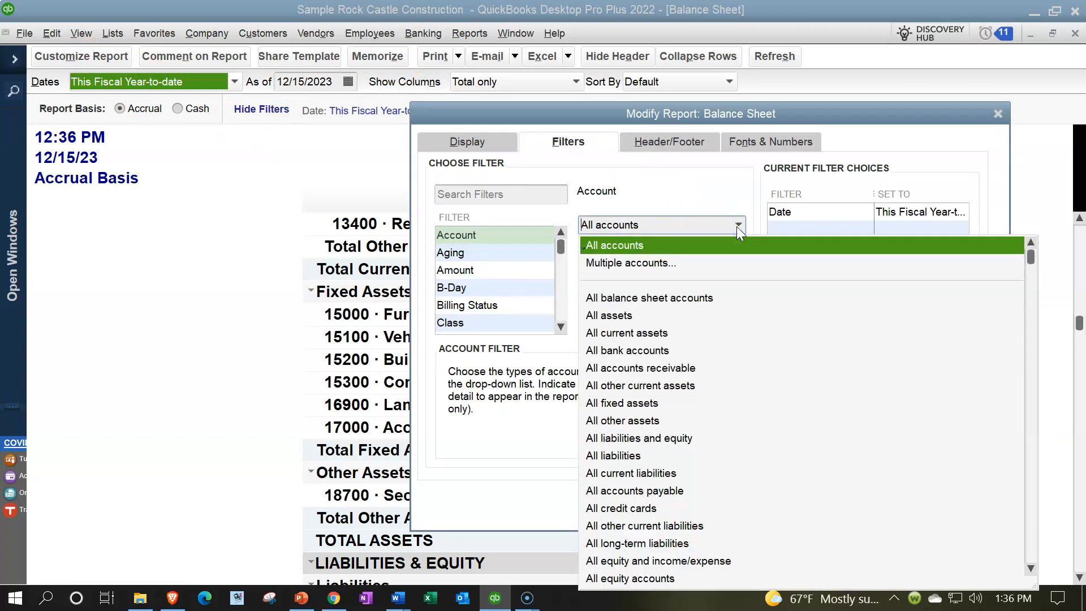
pyautogui.click(609, 315)
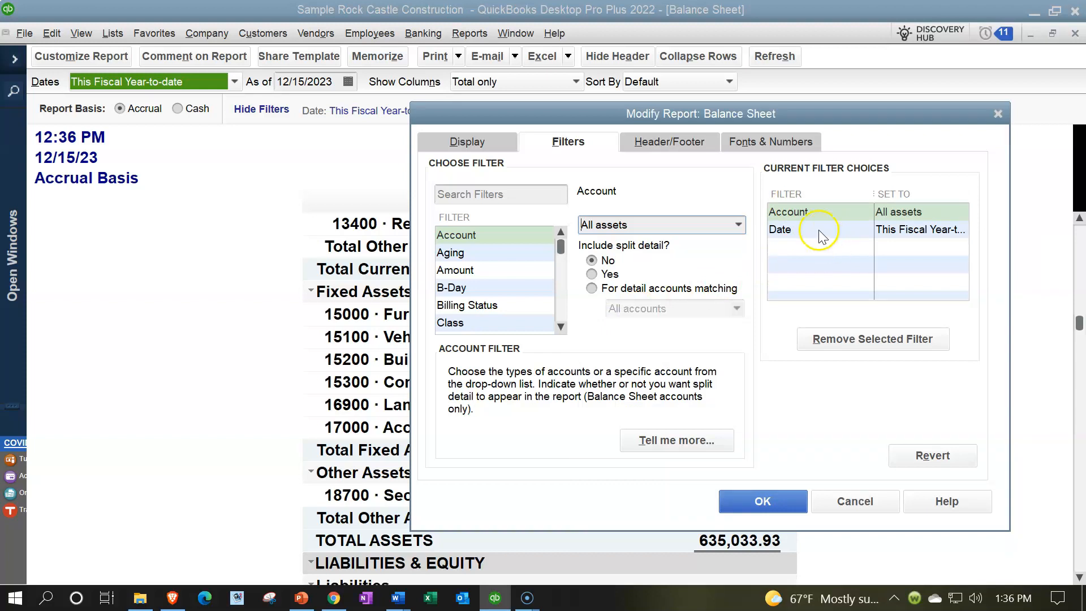
pyautogui.click(803, 214)
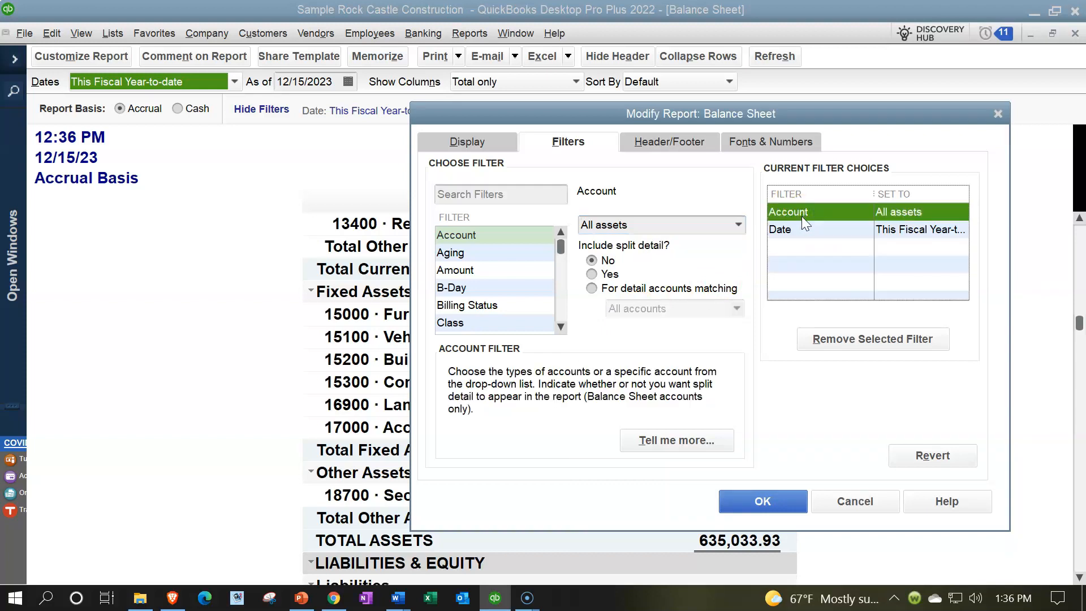
pyautogui.click(831, 342)
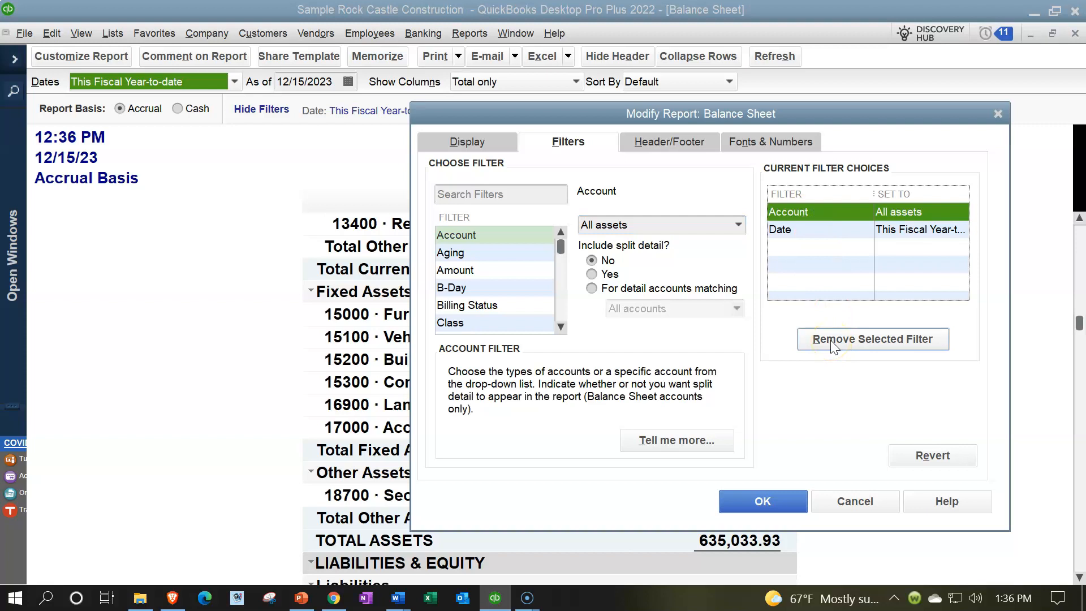
pyautogui.click(763, 500)
# Look through the full Balance Sheet and open the transaction detail behind the 10100 Checking balance
pyautogui.scroll(-12, 405, 379)
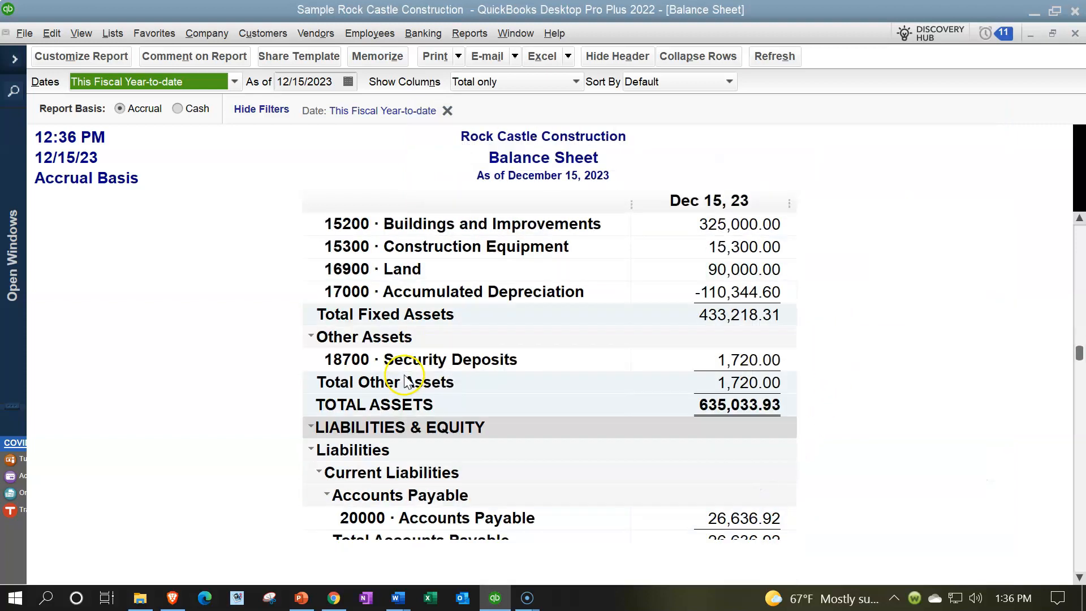
pyautogui.scroll(-2, 405, 379)
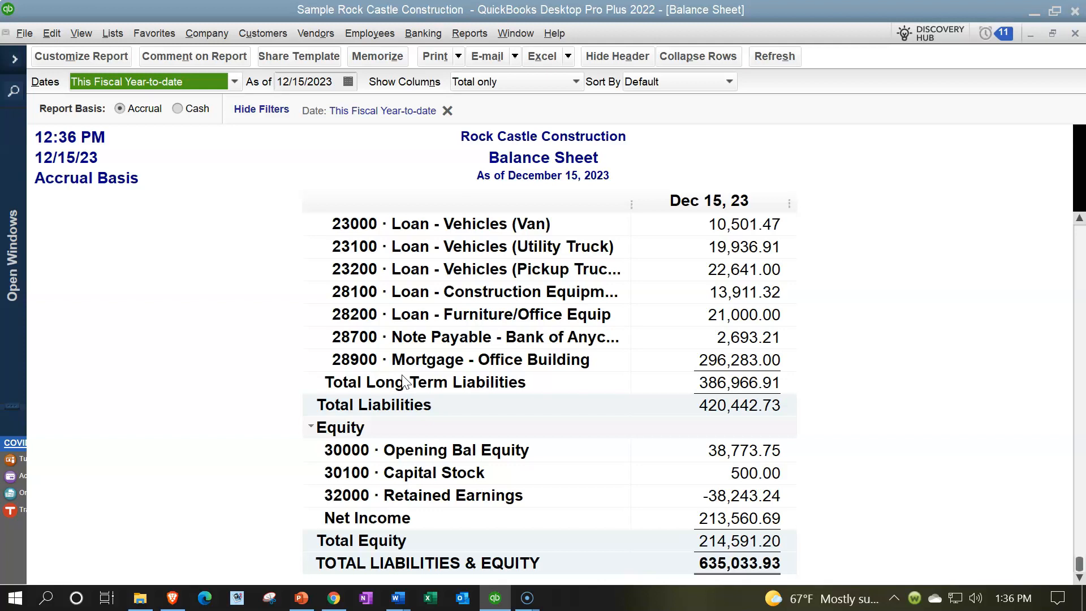
pyautogui.scroll(20, 405, 381)
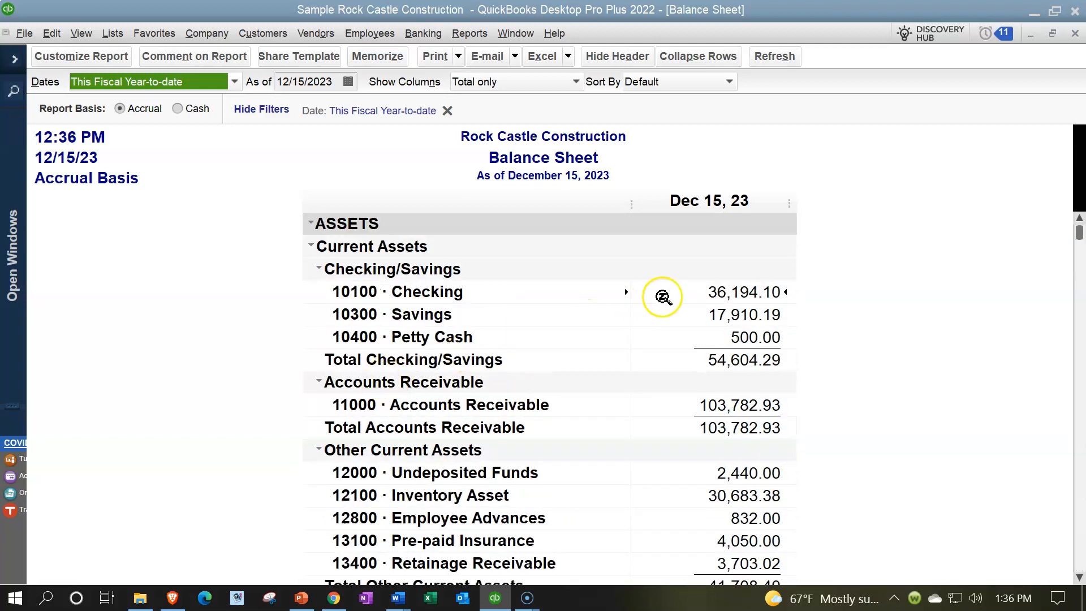
pyautogui.doubleClick(721, 292)
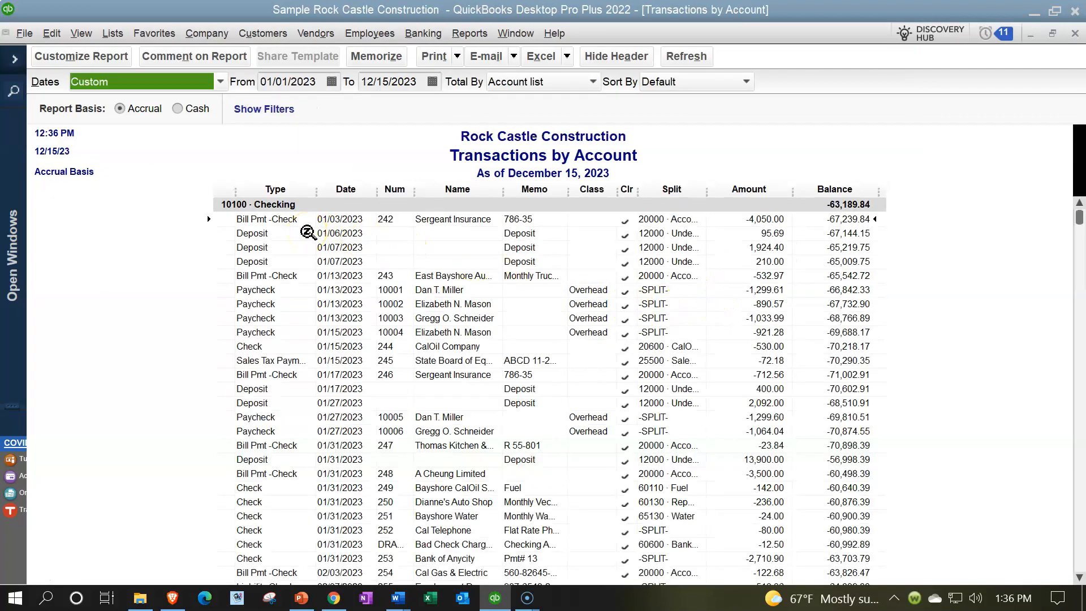
pyautogui.click(330, 213)
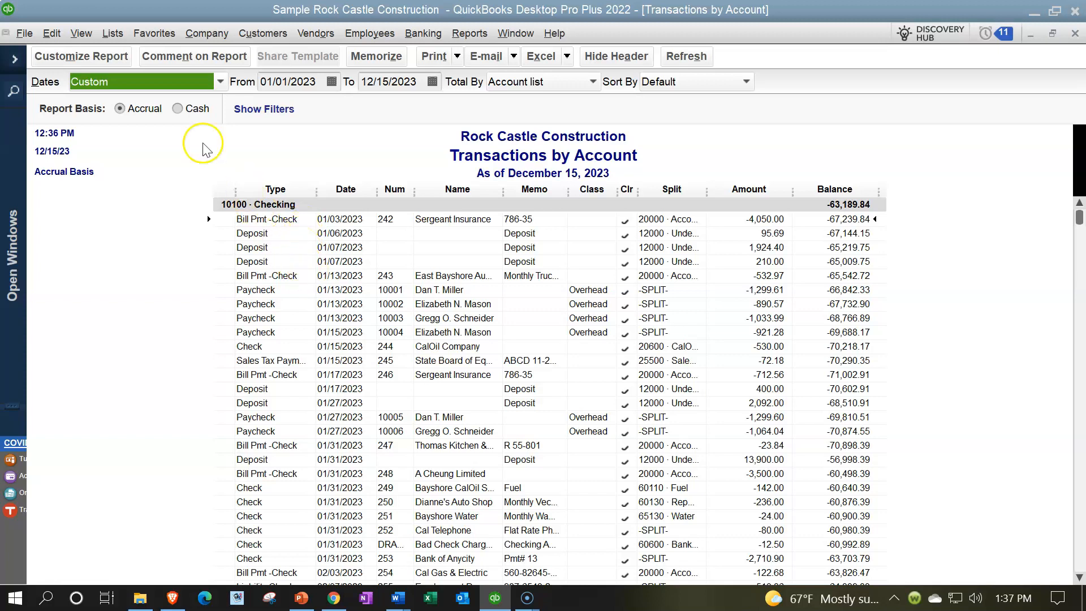
# Filter the Transactions by Account report to amounts from 500 to 1,000 and look through the filtered Checking transactions to the end
pyautogui.click(102, 58)
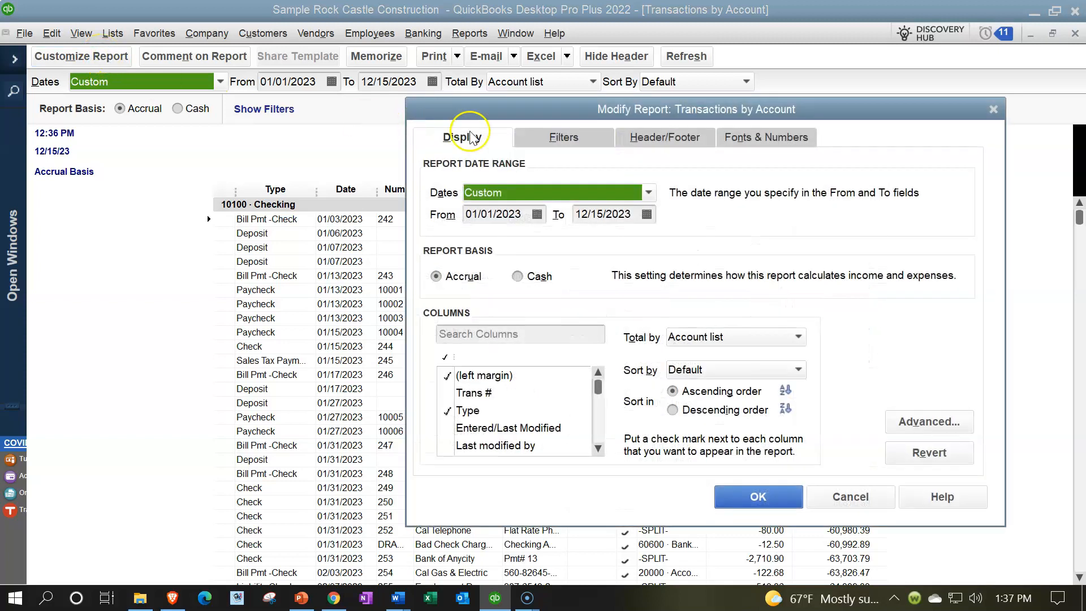
pyautogui.click(553, 148)
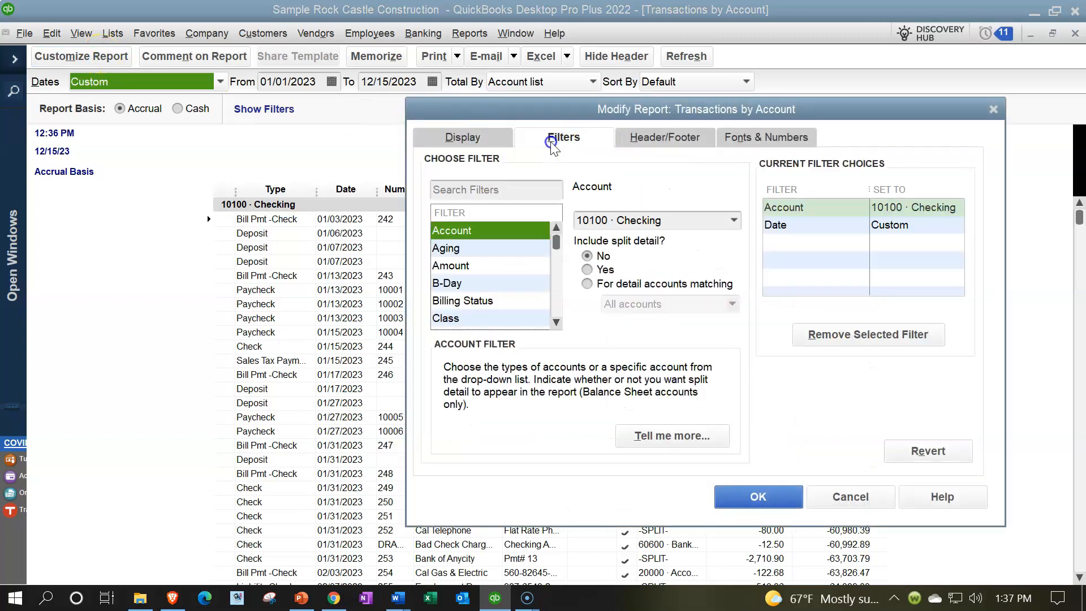
pyautogui.click(461, 248)
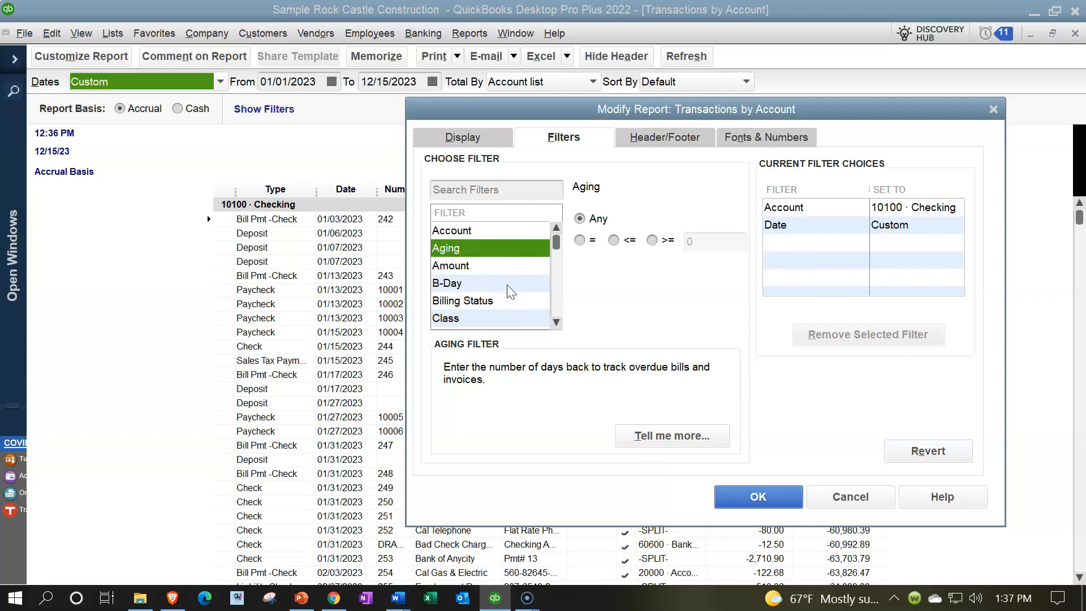
pyautogui.click(472, 266)
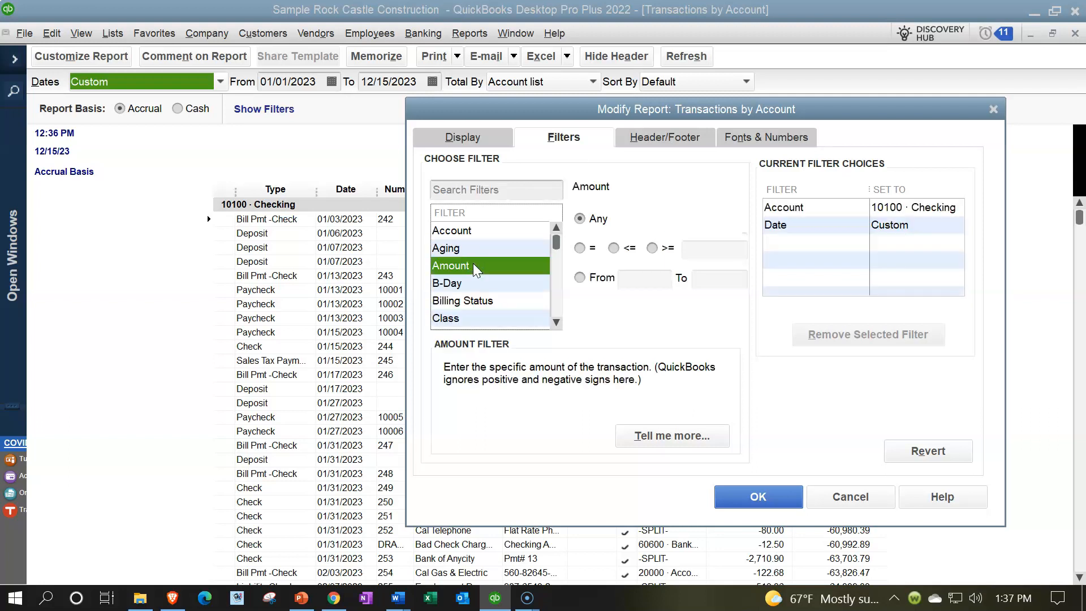
pyautogui.click(579, 277)
pyautogui.click(643, 279)
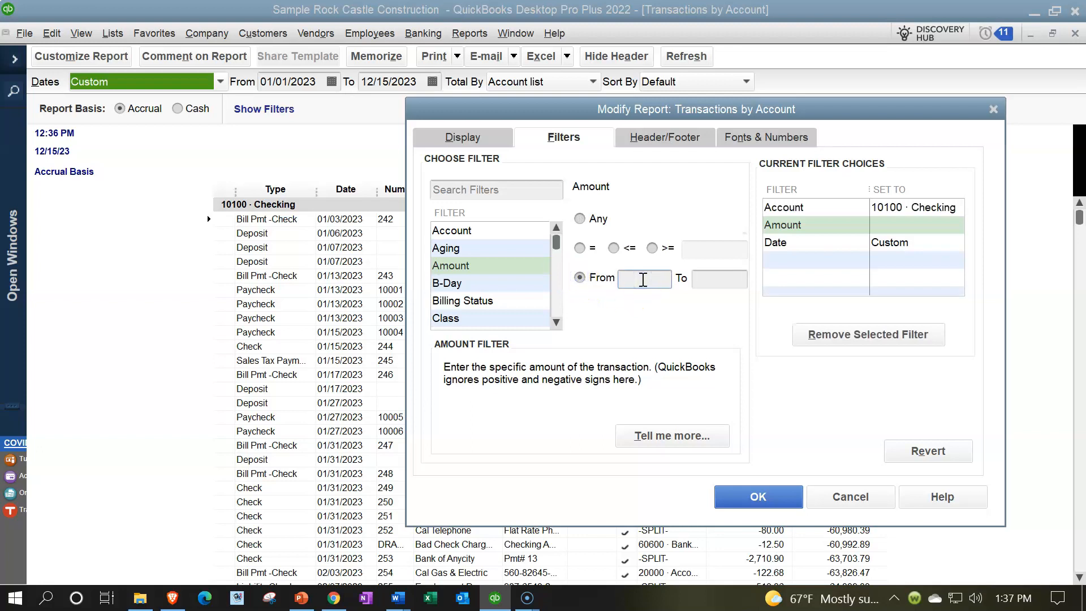
pyautogui.write('500')
pyautogui.press('Tab')
pyautogui.write('1000')
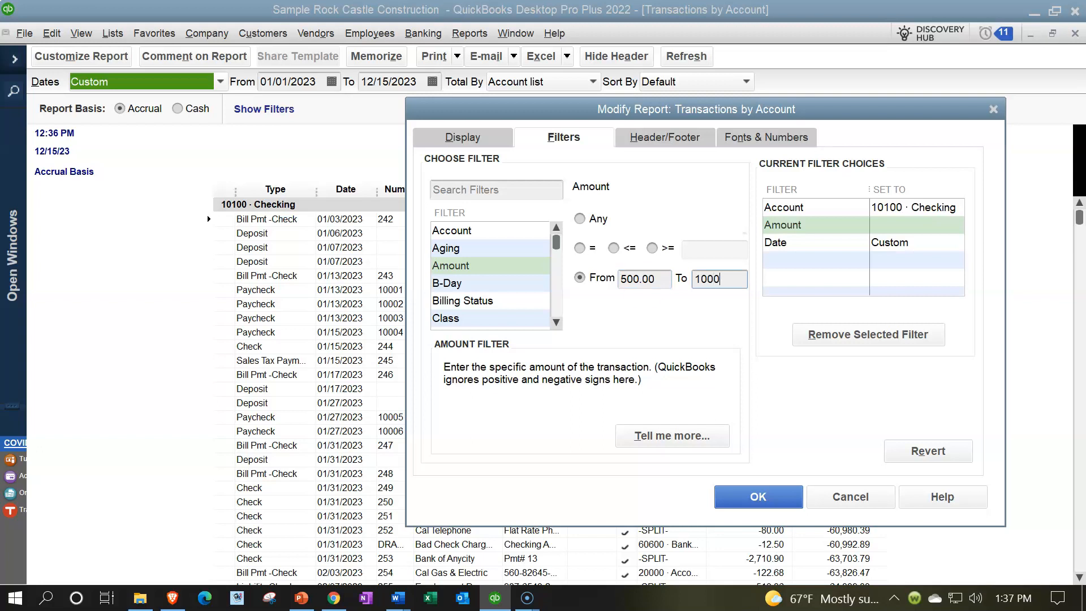
pyautogui.press('Tab')
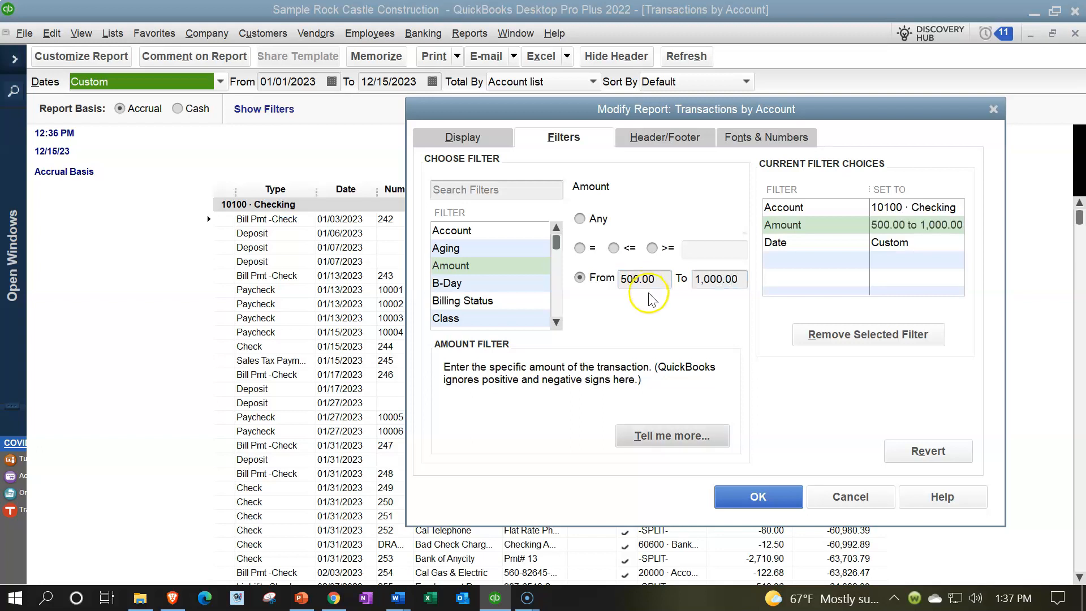
pyautogui.click(765, 494)
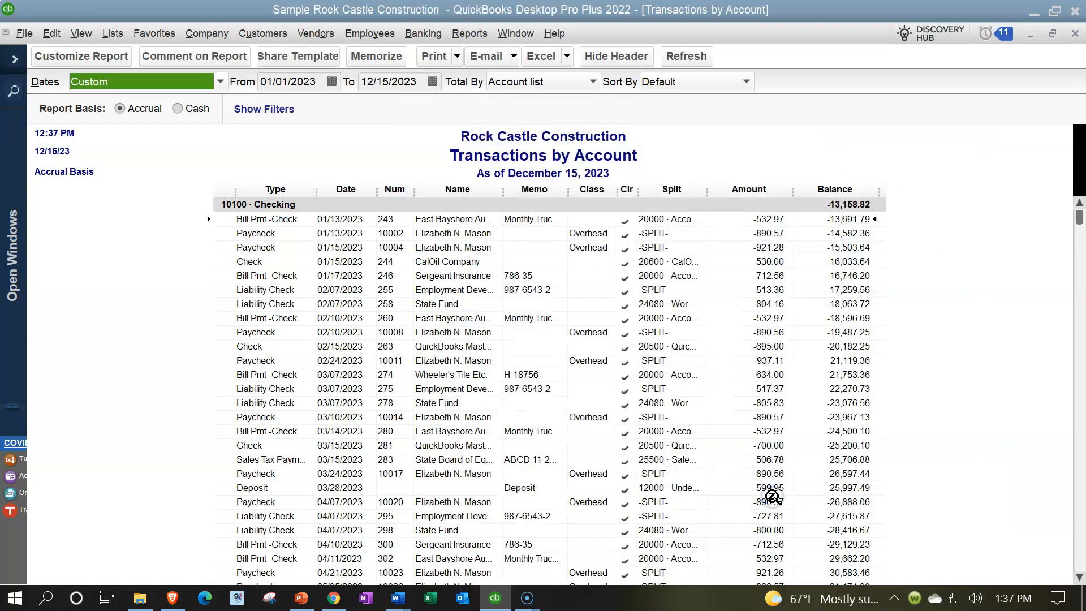
pyautogui.scroll(-20, 746, 263)
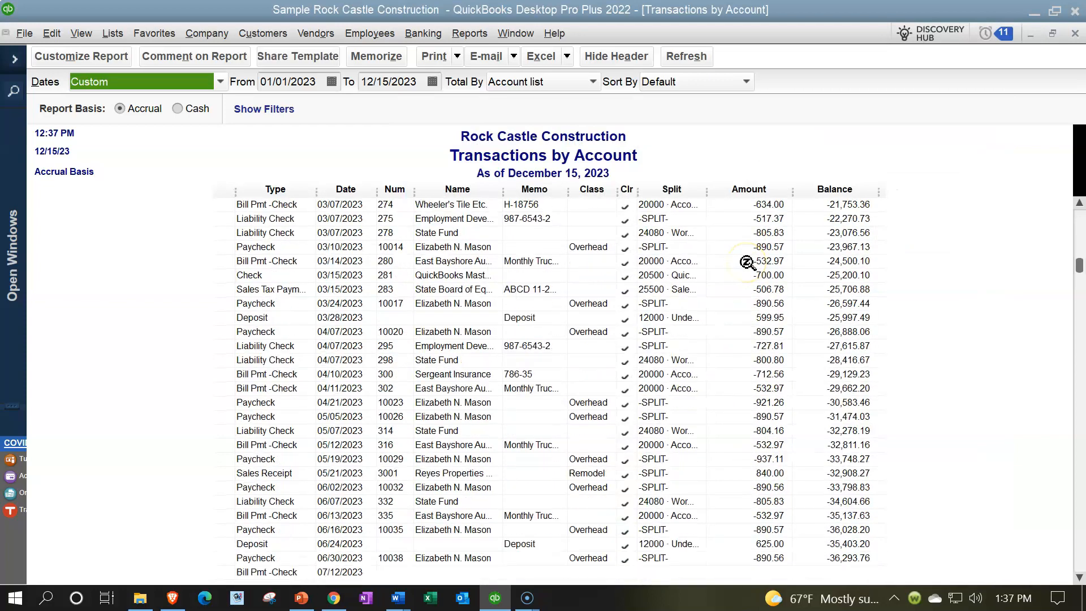
pyautogui.scroll(-6, 765, 275)
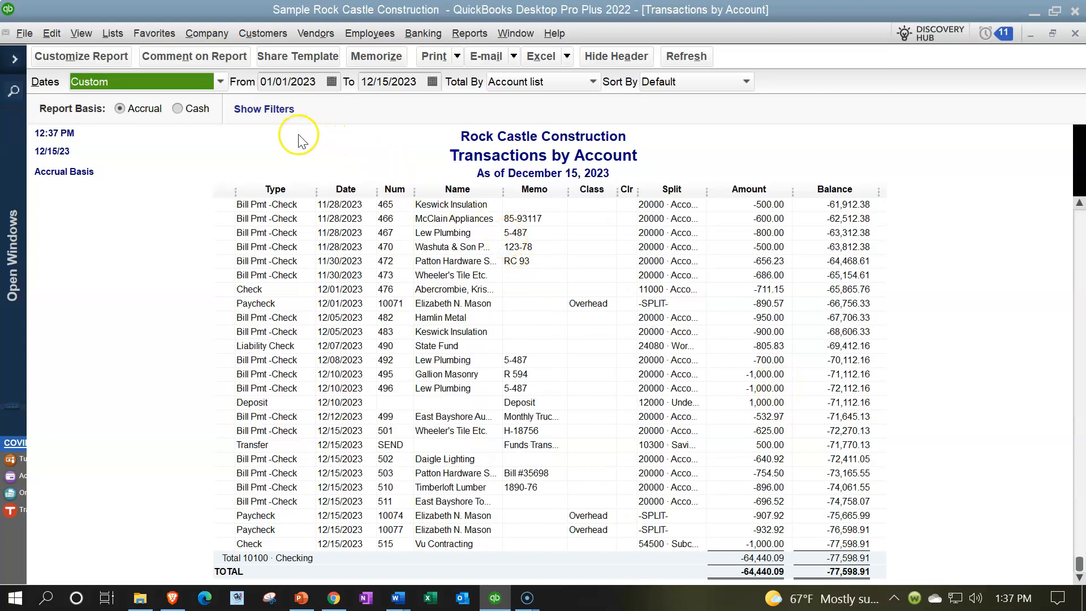
# Remove the Amount filter from the report's current filter choices, apply the change and look through the Checking transactions
pyautogui.click(104, 56)
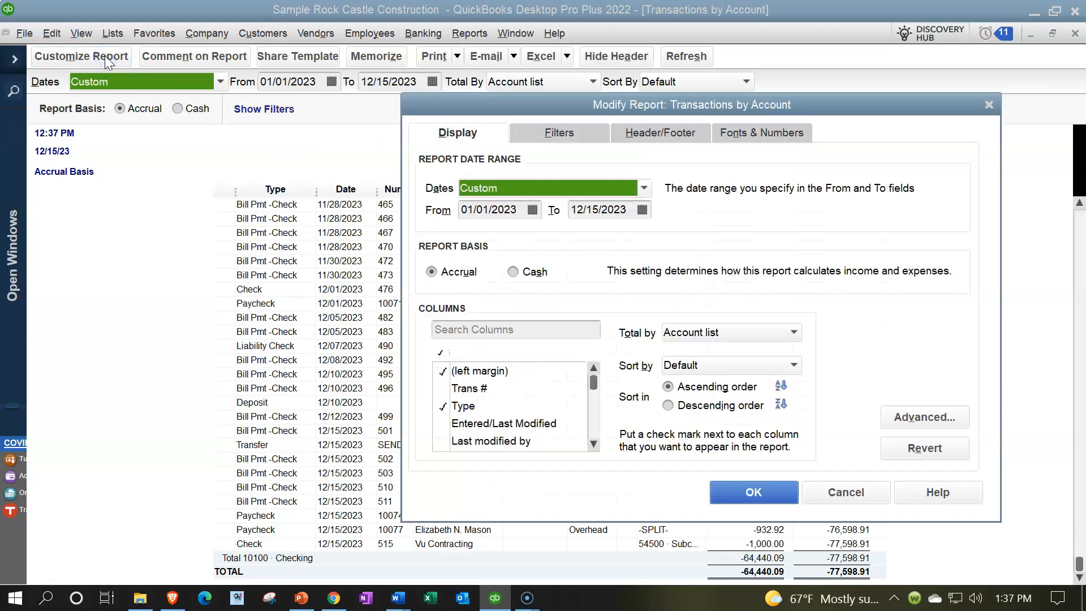
pyautogui.click(531, 133)
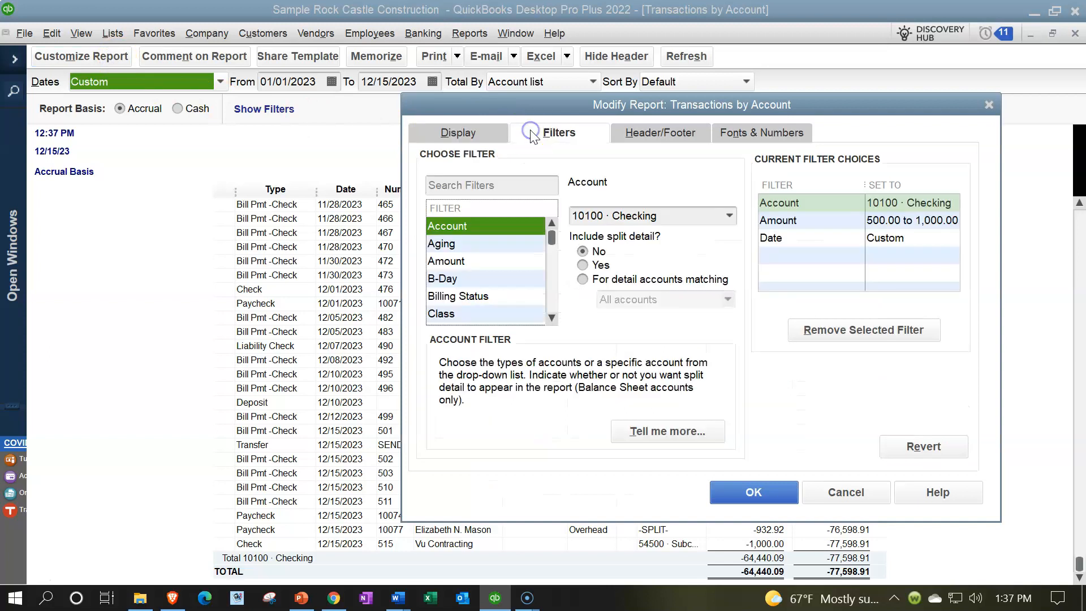
pyautogui.click(801, 222)
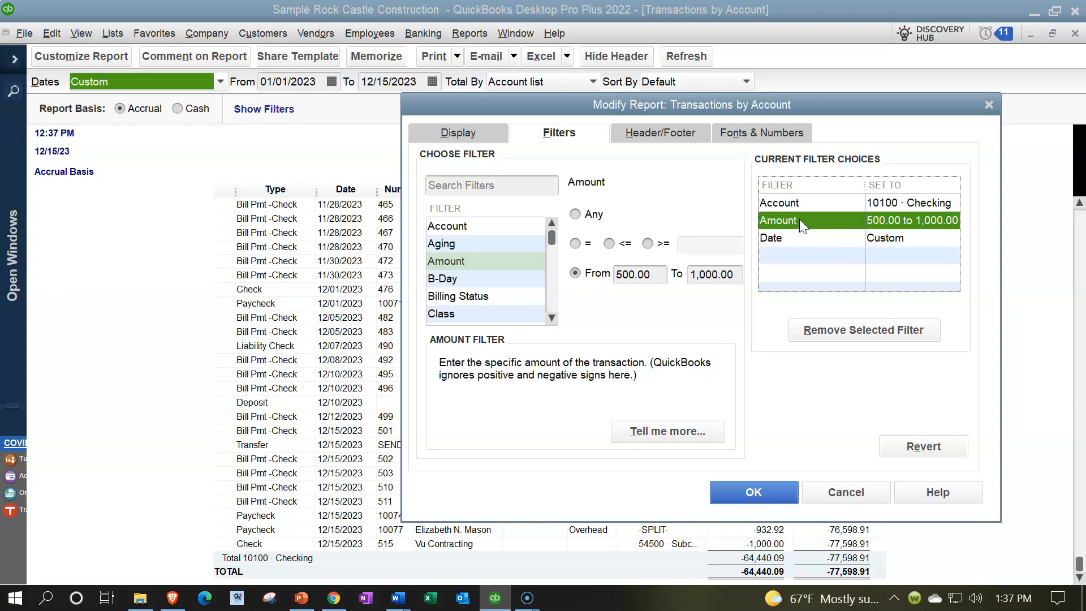
pyautogui.click(811, 334)
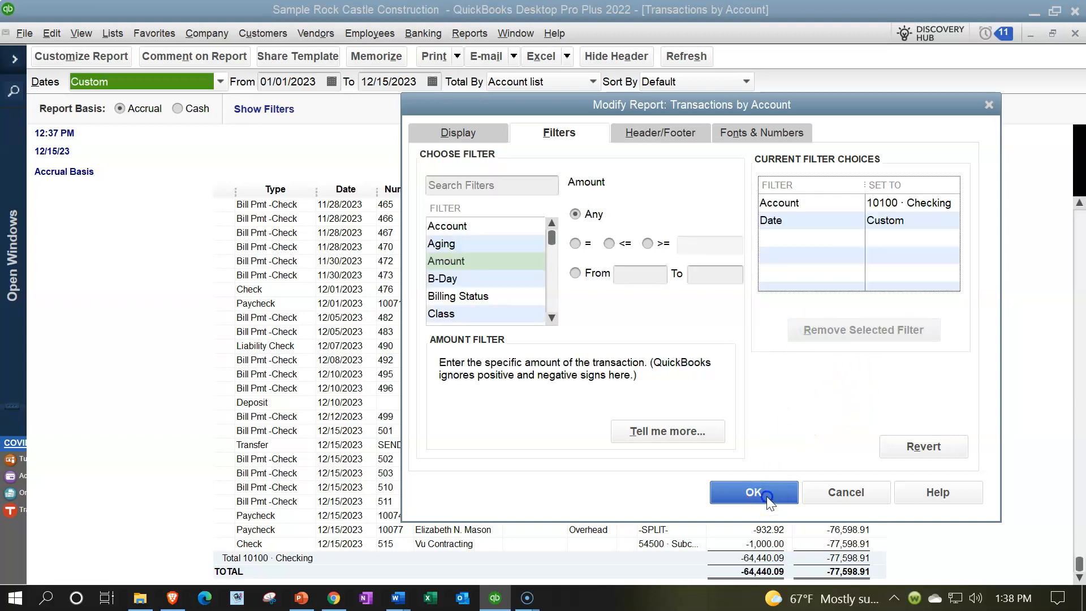
pyautogui.click(754, 492)
pyautogui.scroll(-5, 763, 466)
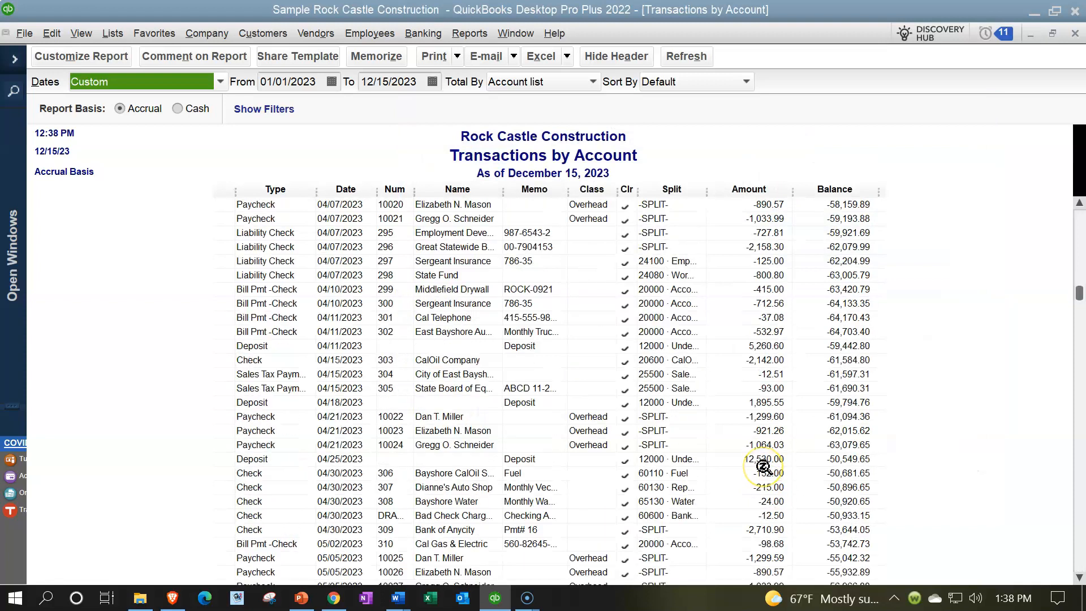
pyautogui.scroll(-15, 763, 467)
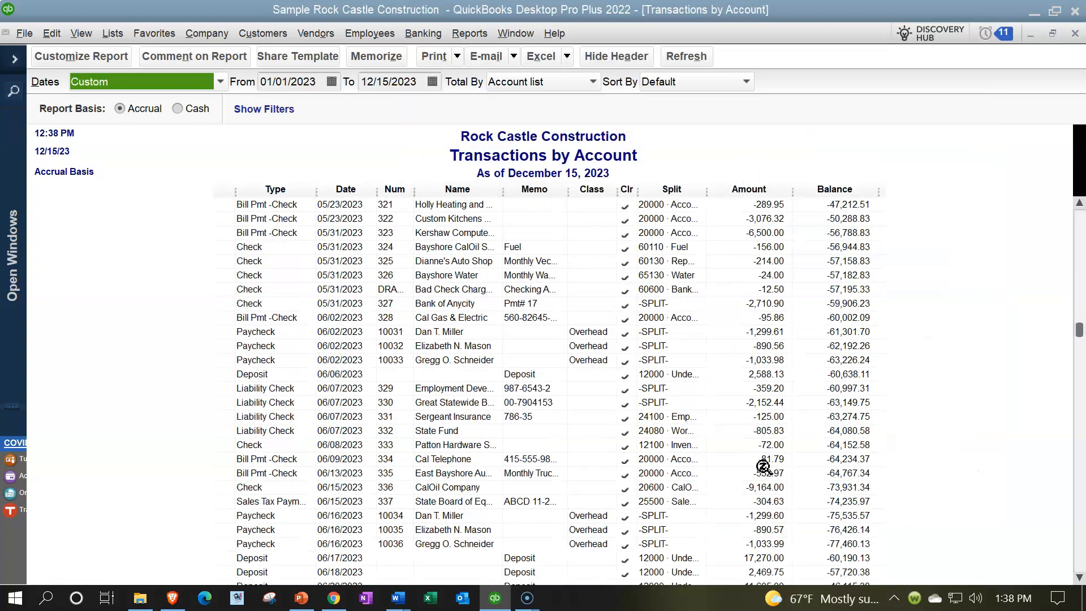
pyautogui.scroll(-2, 763, 467)
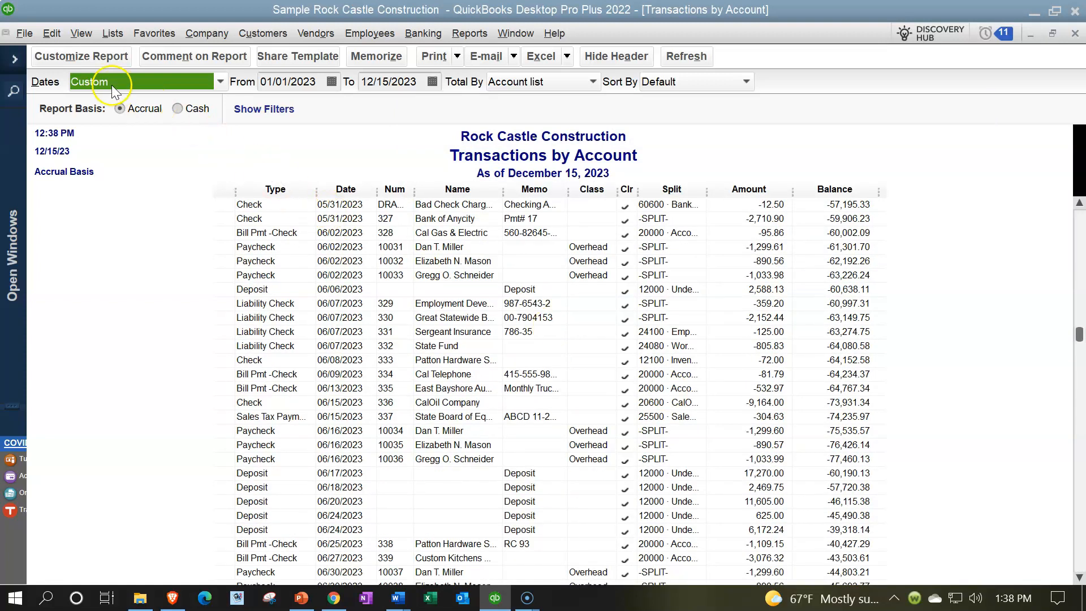
# Open the Transactions by Account report's filter settings and review the available filter types from Account through Name E-Mail
pyautogui.click(82, 59)
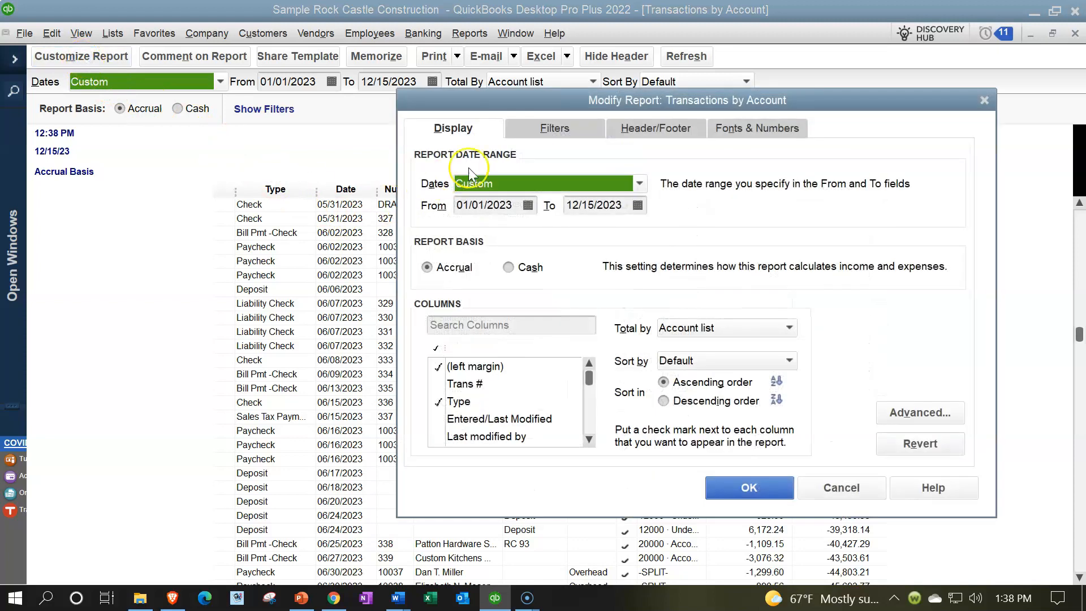
pyautogui.click(542, 133)
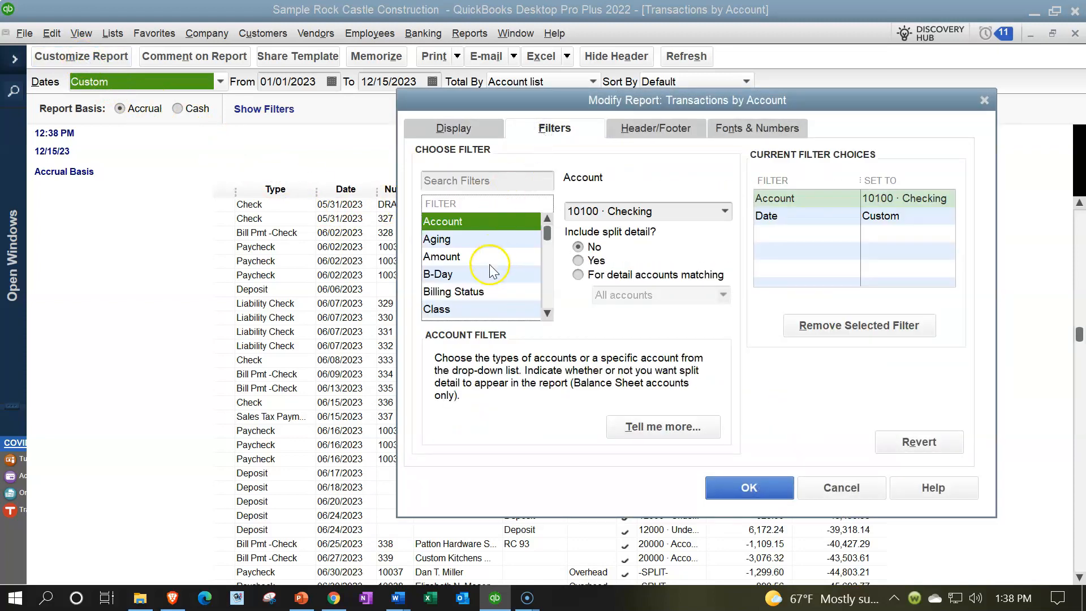
pyautogui.click(548, 312)
pyautogui.click(548, 312)
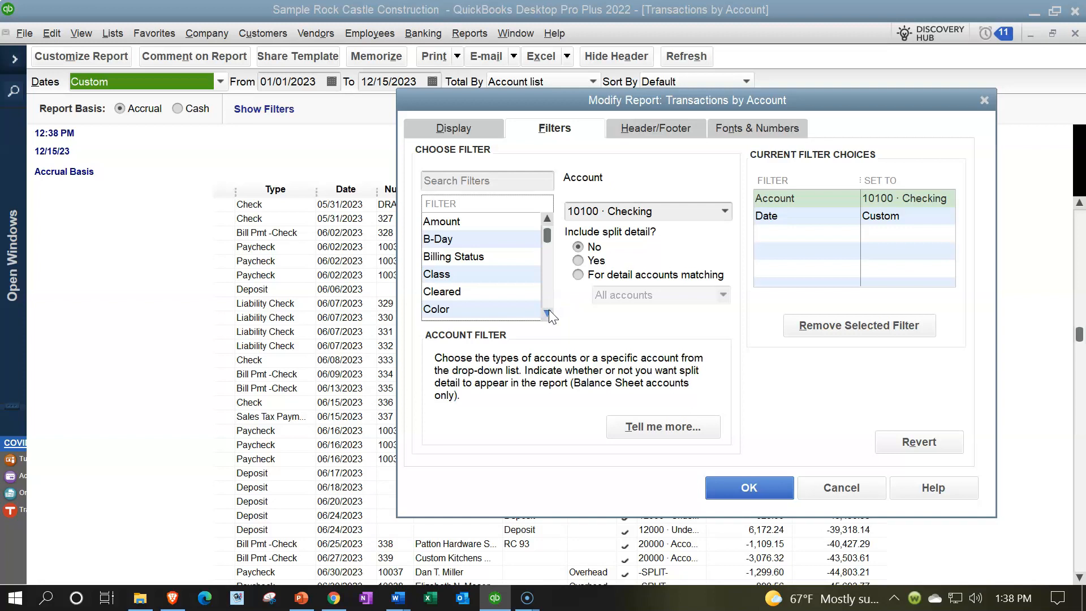
pyautogui.click(548, 313)
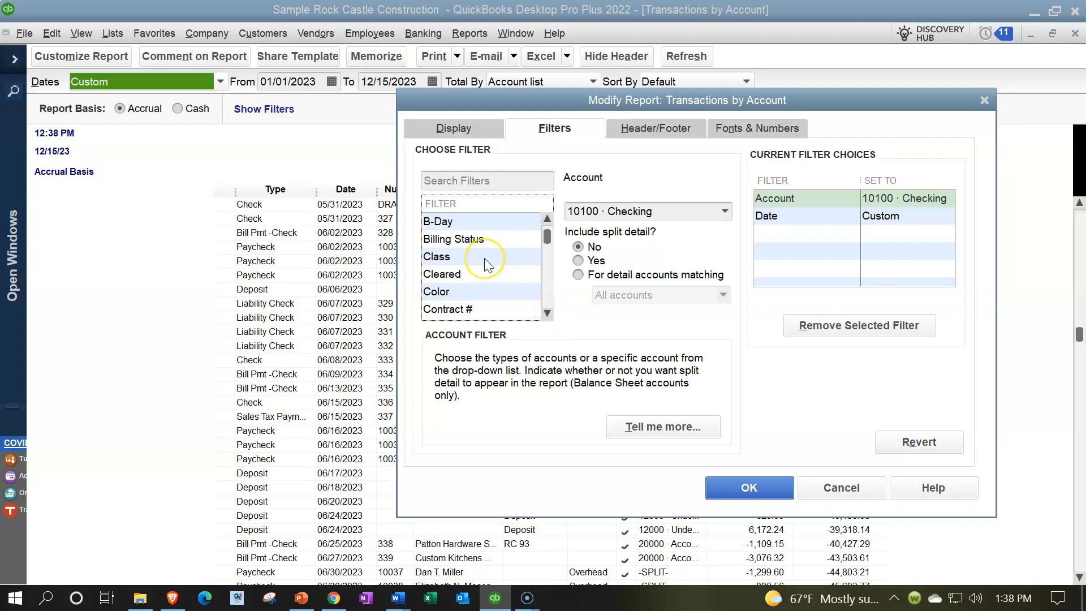
pyautogui.click(548, 315)
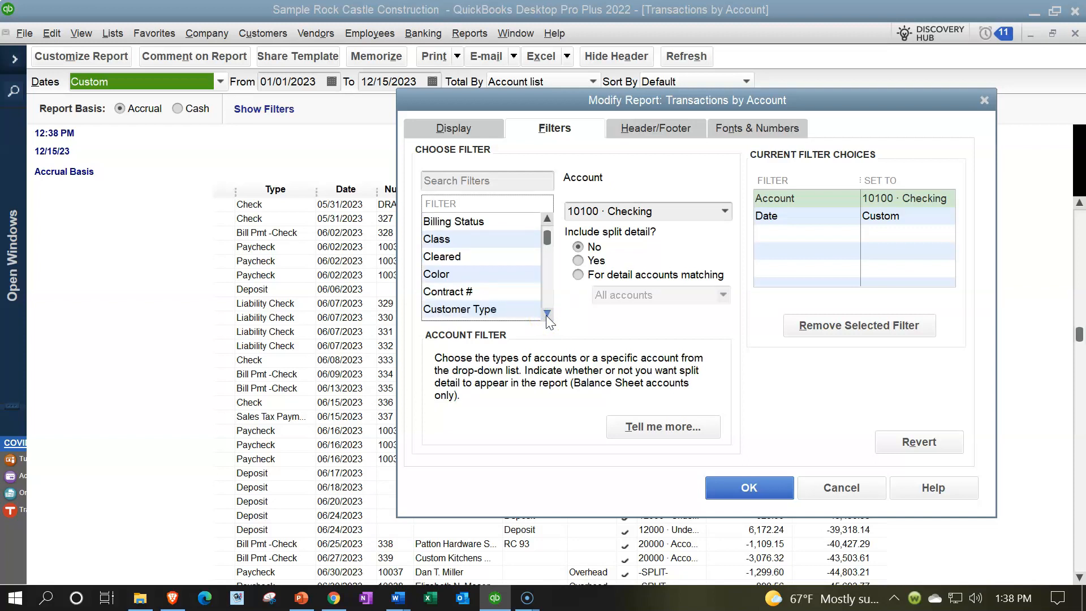
pyautogui.click(547, 314)
pyautogui.click(546, 315)
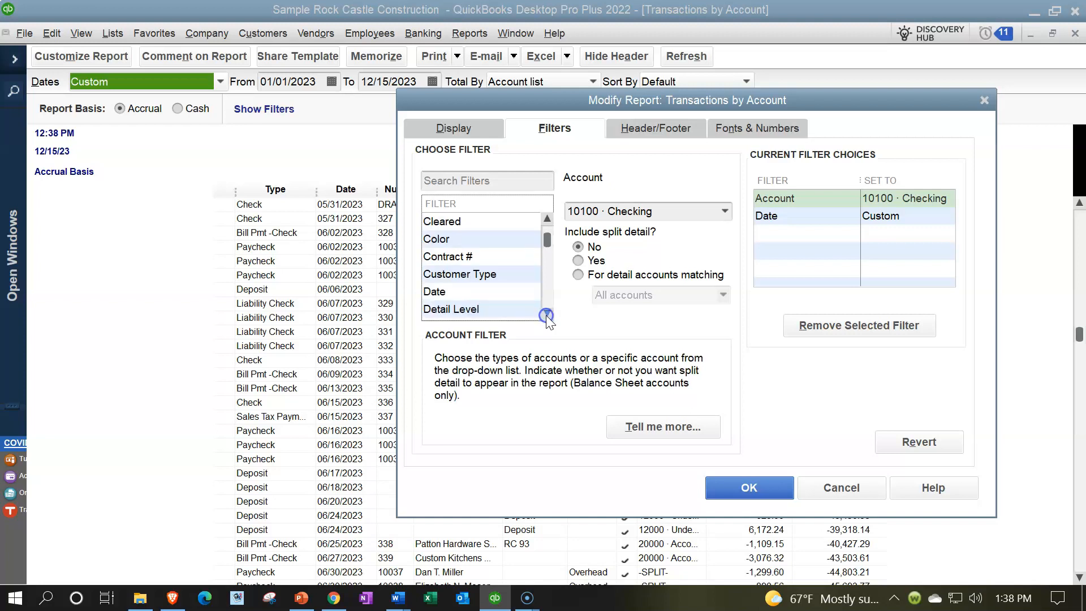
pyautogui.click(546, 314)
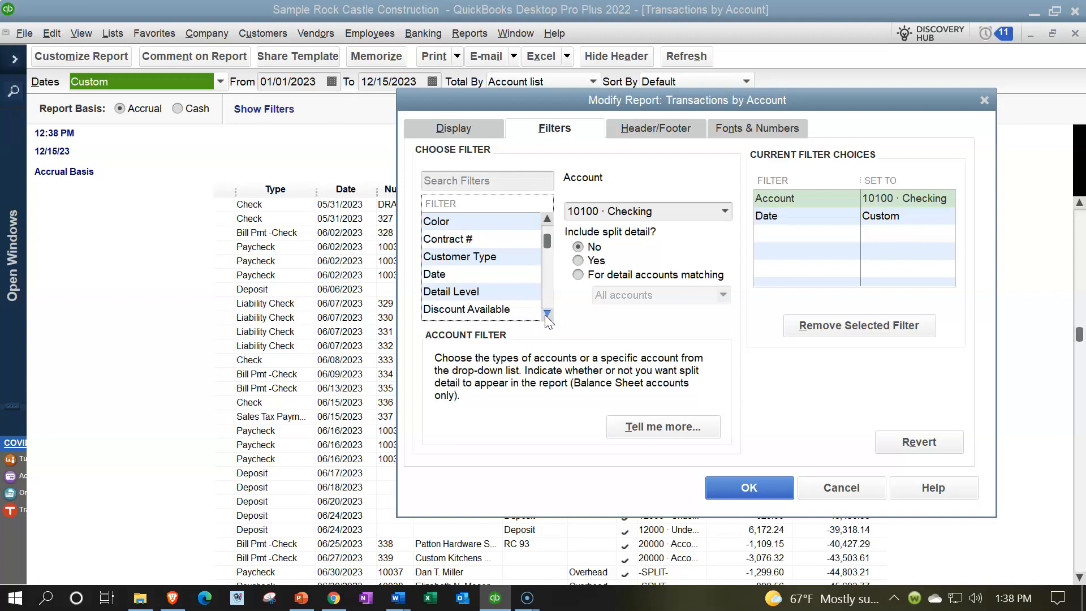
pyautogui.click(546, 315)
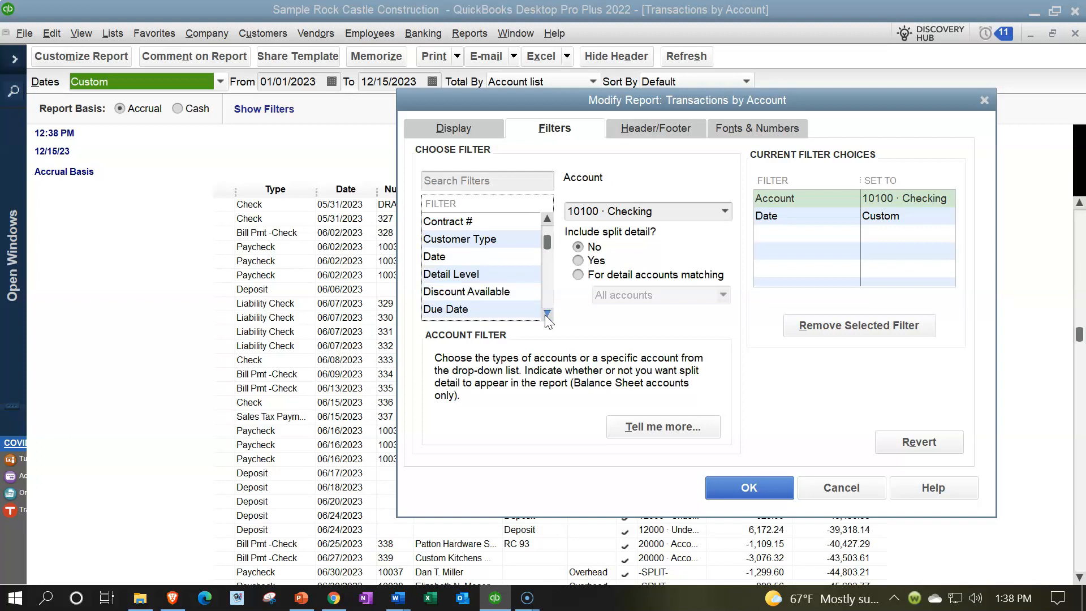
pyautogui.click(546, 314)
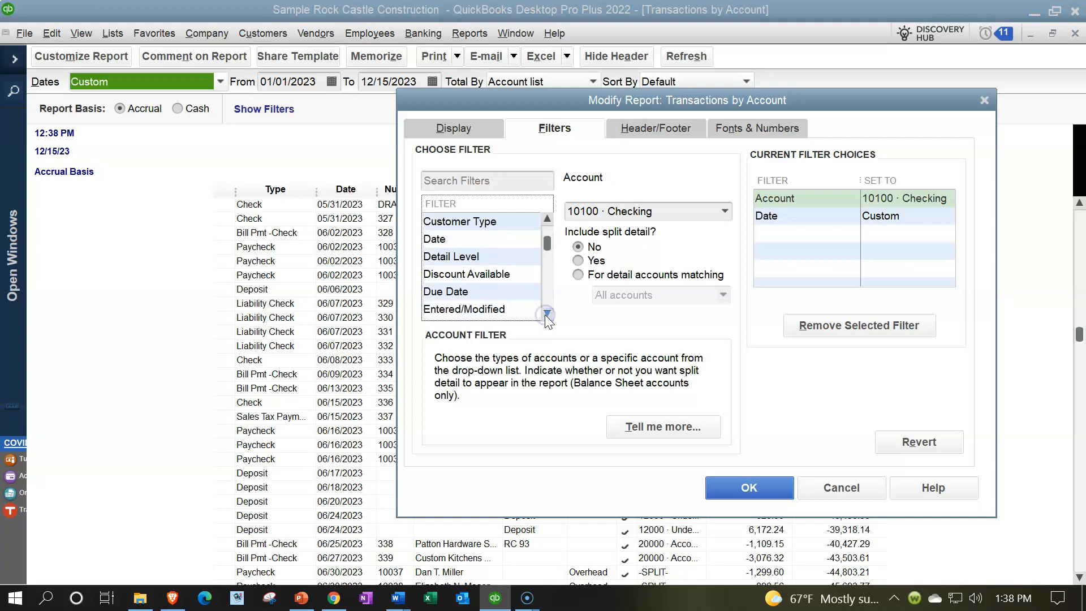
pyautogui.click(546, 315)
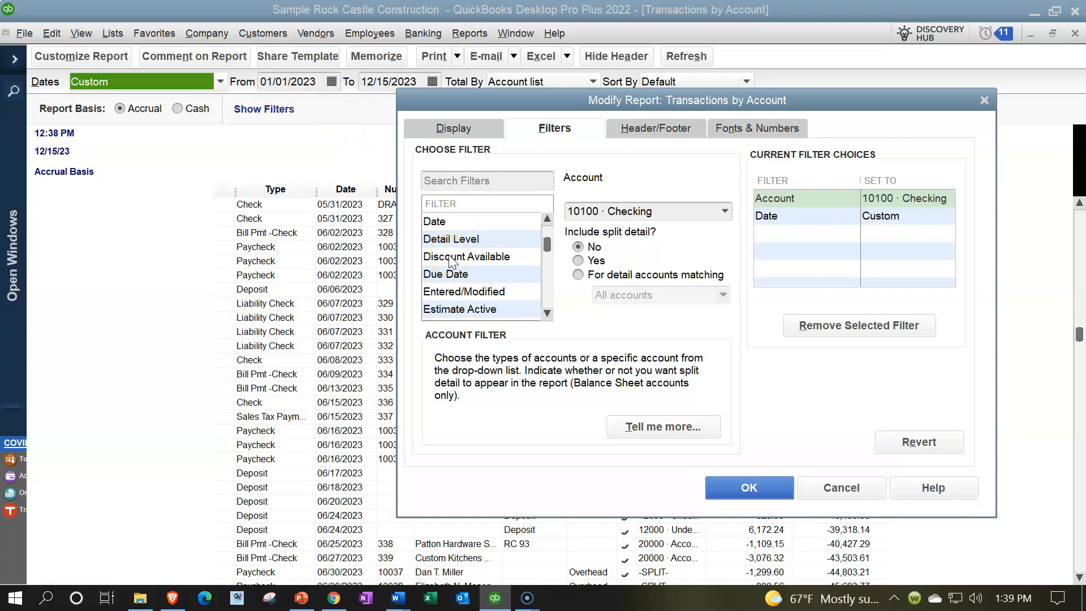
pyautogui.click(547, 312)
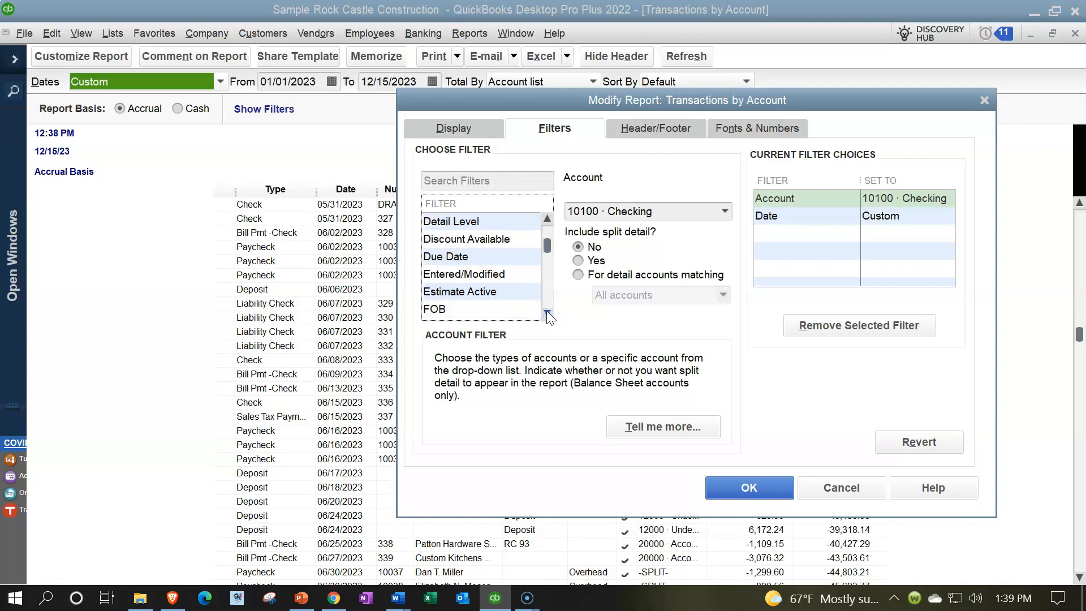
pyautogui.click(546, 312)
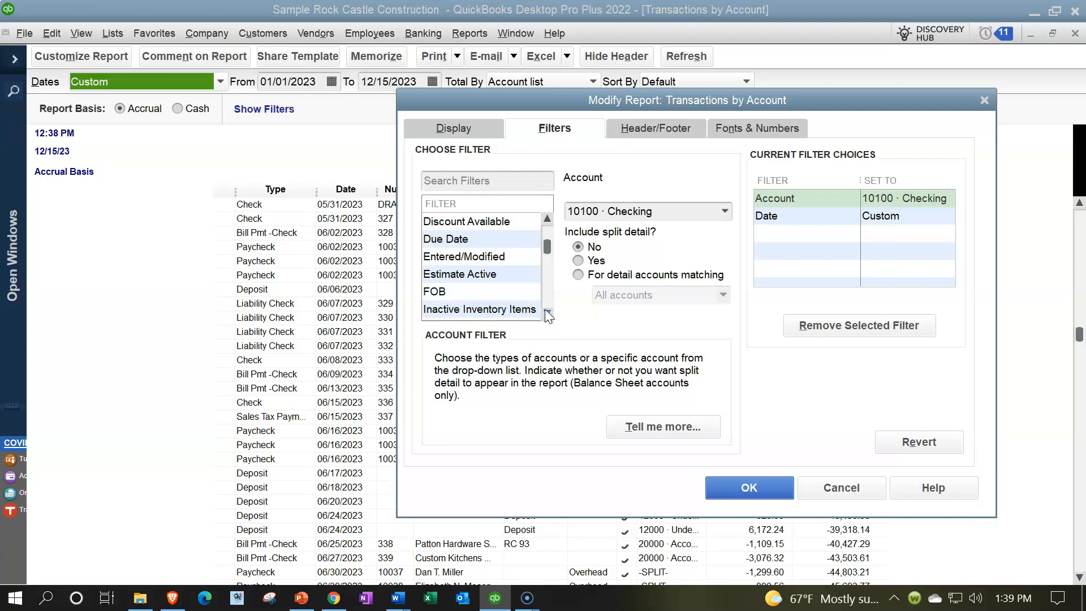
pyautogui.click(546, 312)
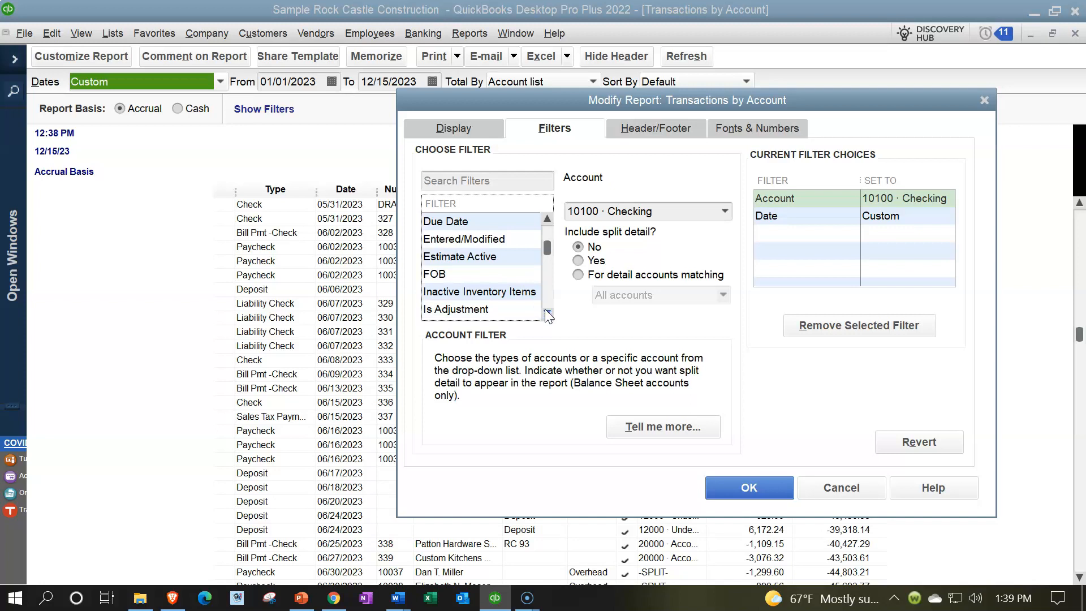
pyautogui.click(546, 313)
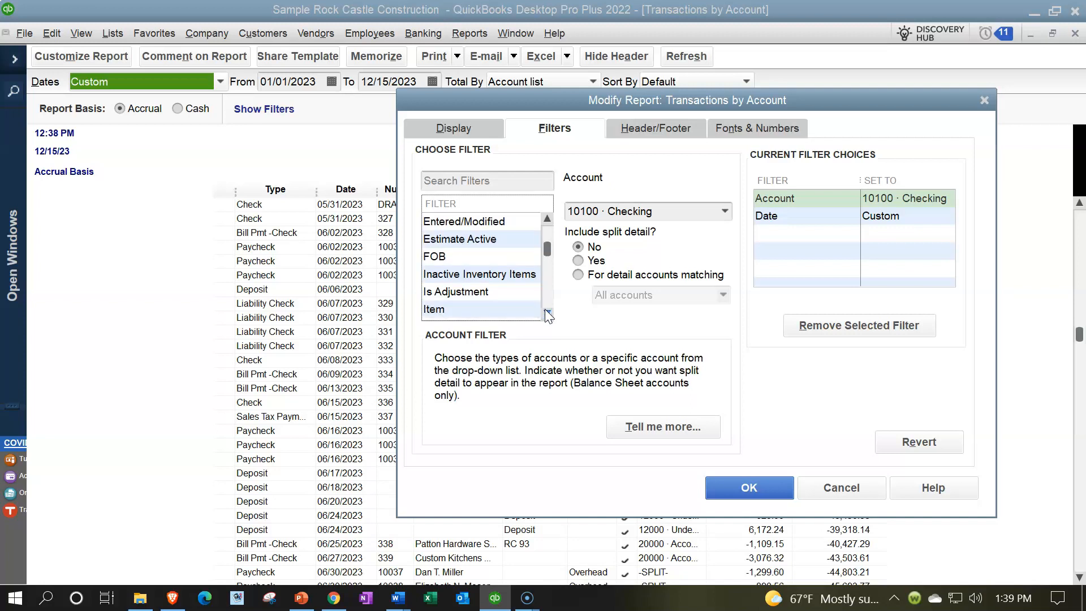
pyautogui.click(547, 313)
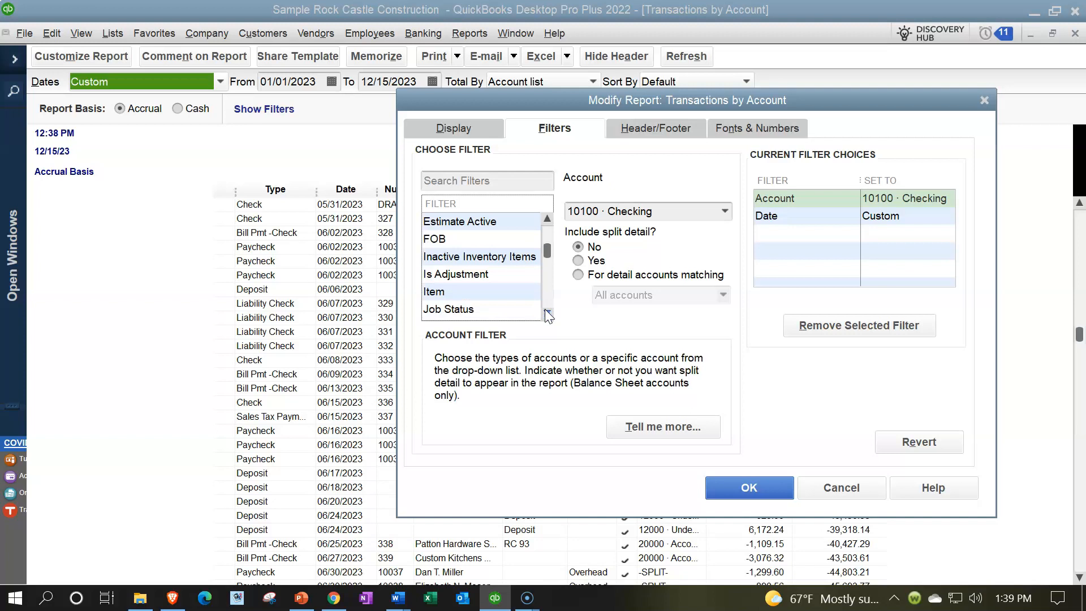
pyautogui.click(547, 313)
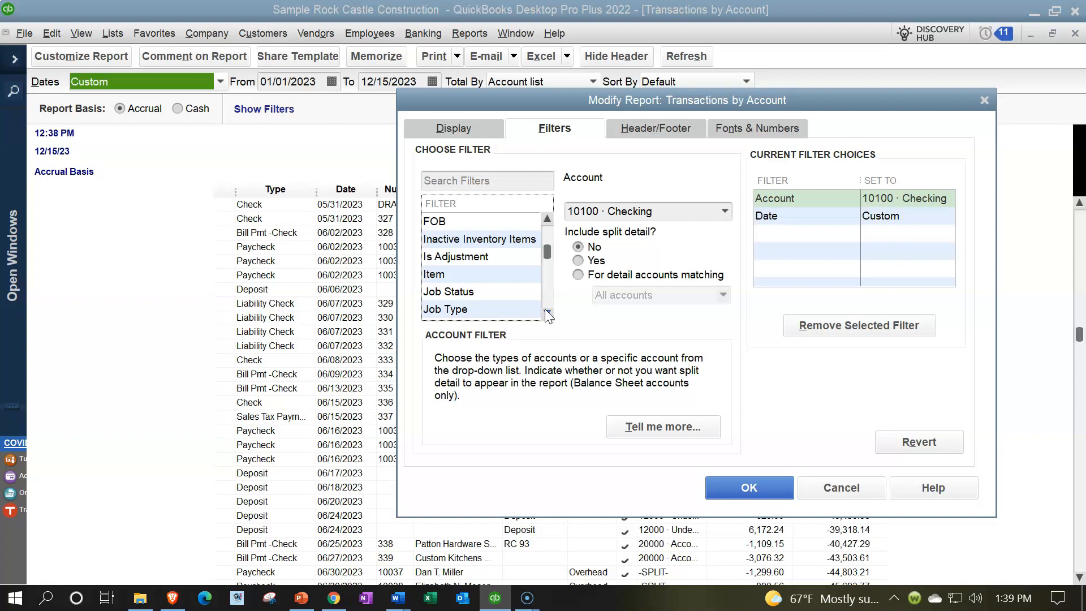
pyautogui.click(545, 310)
pyautogui.click(547, 313)
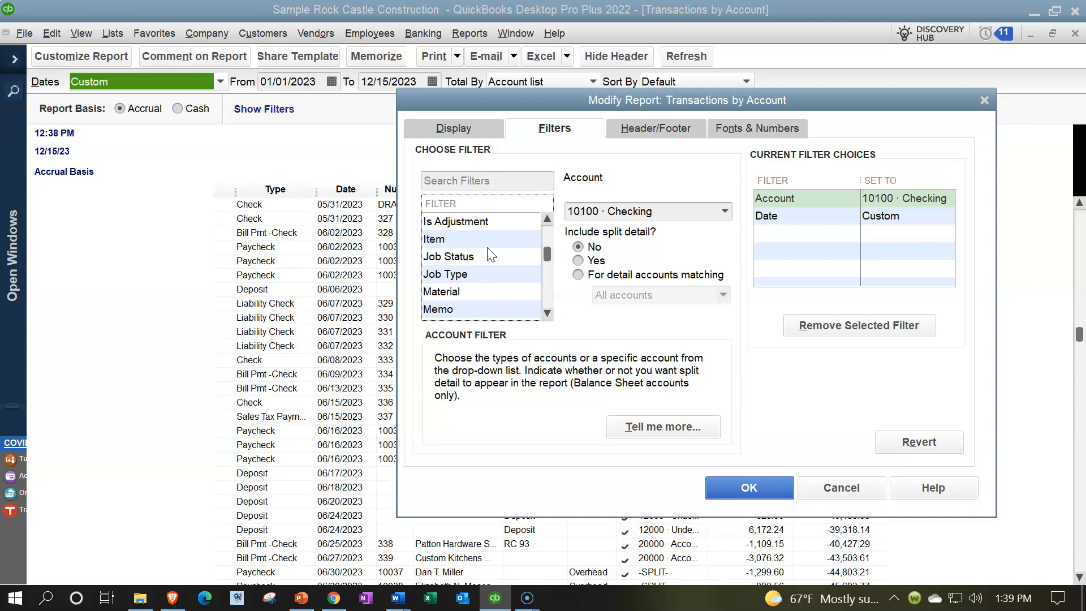
pyautogui.click(547, 315)
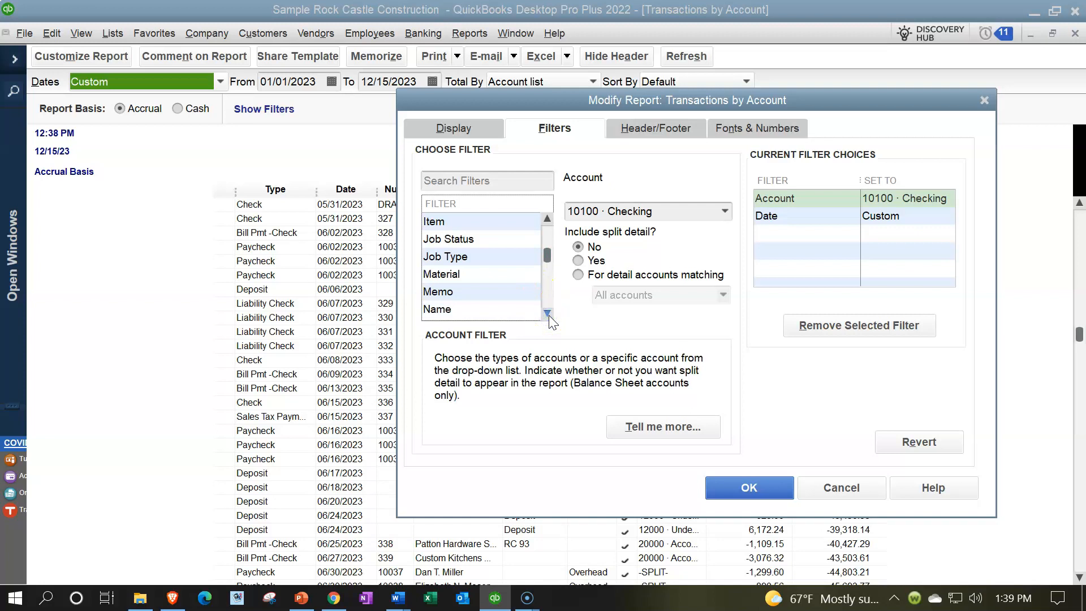
pyautogui.click(547, 314)
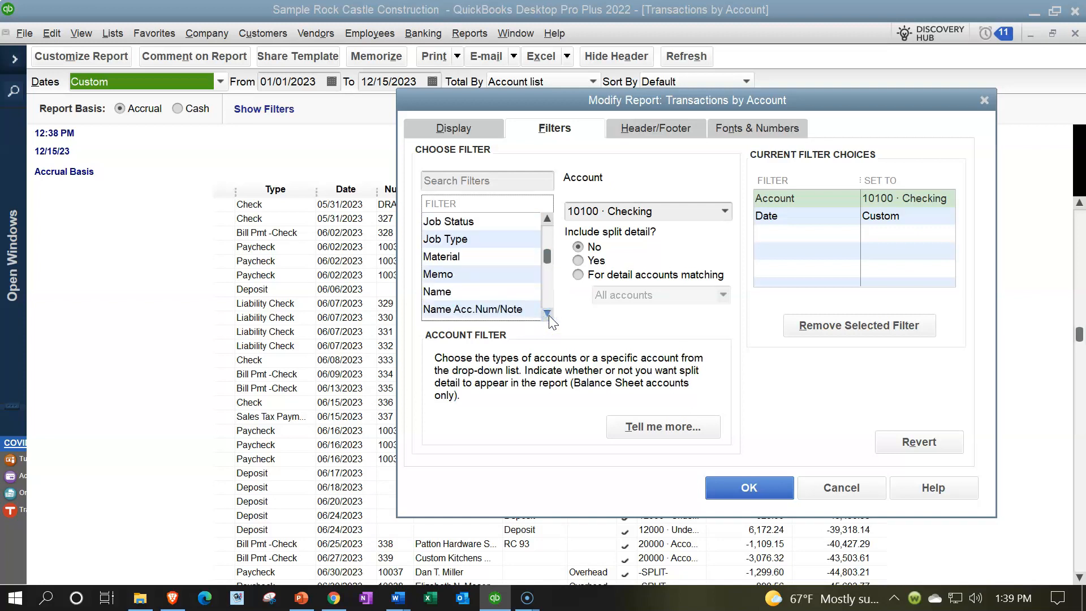
pyautogui.click(546, 315)
pyautogui.click(547, 315)
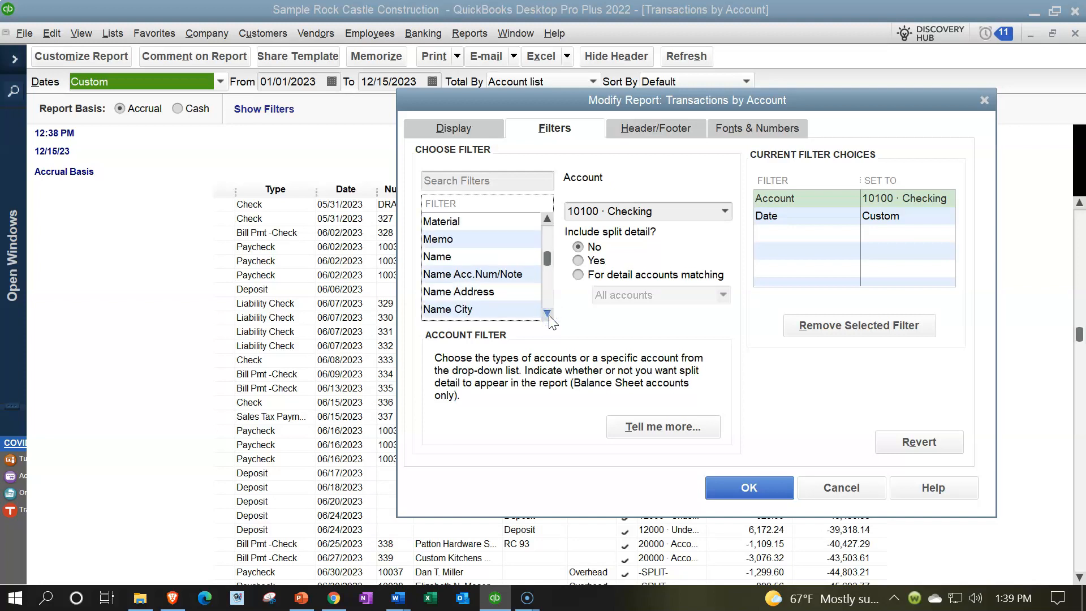
pyautogui.click(547, 314)
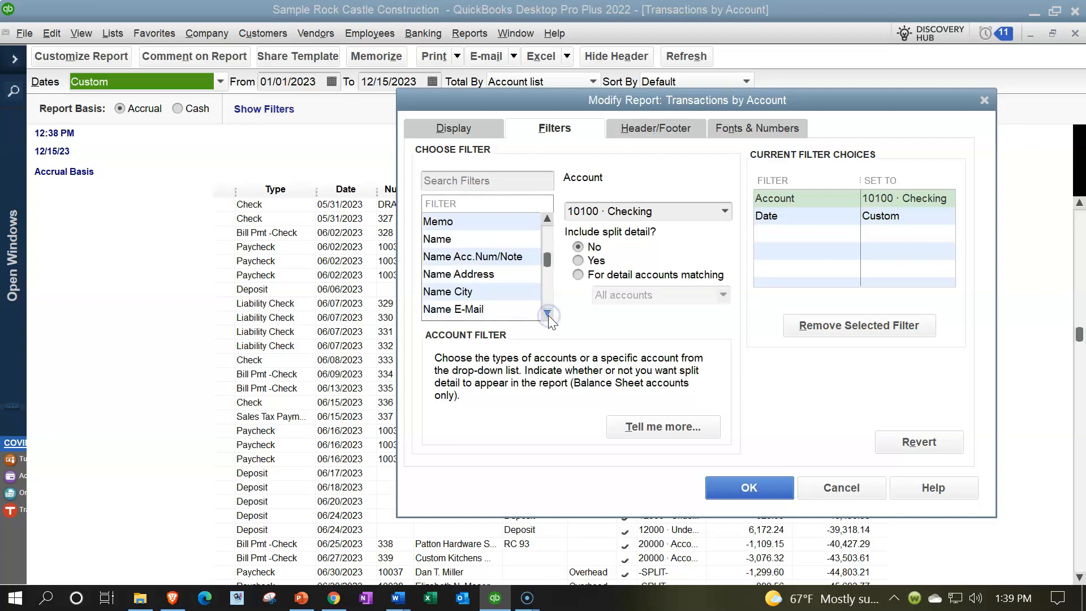
# Filter the Transactions by Account report to transactions whose memo contains "PMt# 17" and apply the filter
pyautogui.click(445, 218)
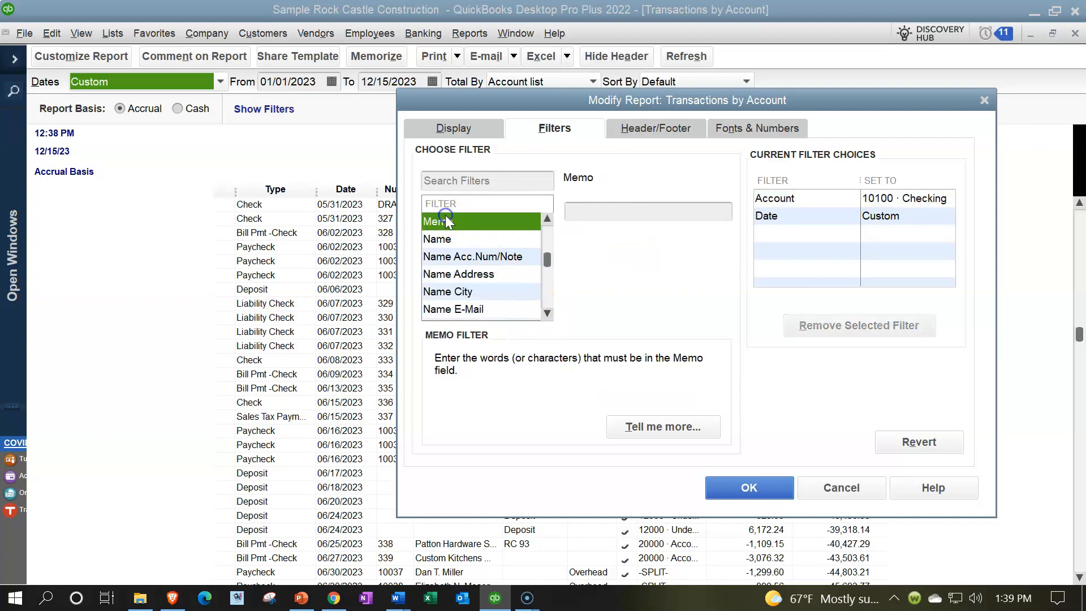
pyautogui.moveTo(551, 110); pyautogui.dragTo(609, 270)
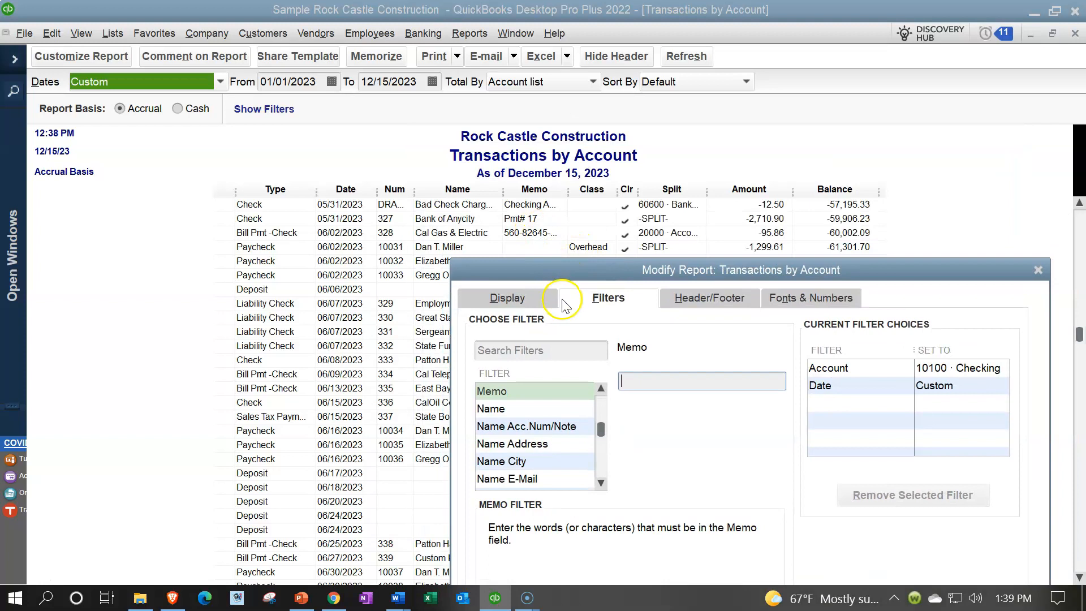
pyautogui.write('PMt# 17')
pyautogui.moveTo(726, 268); pyautogui.dragTo(626, 28)
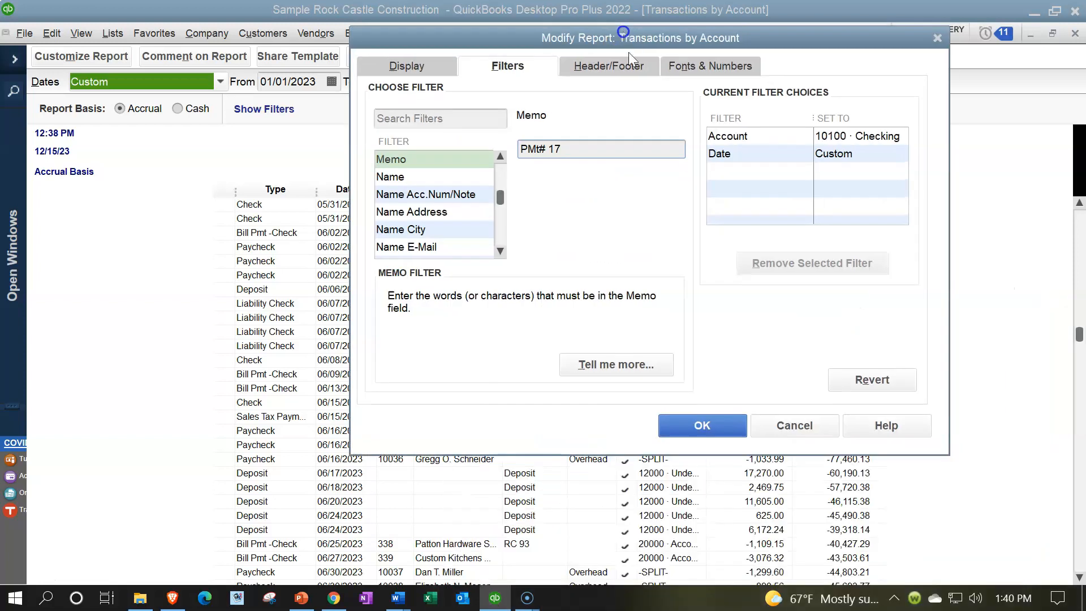
pyautogui.click(727, 426)
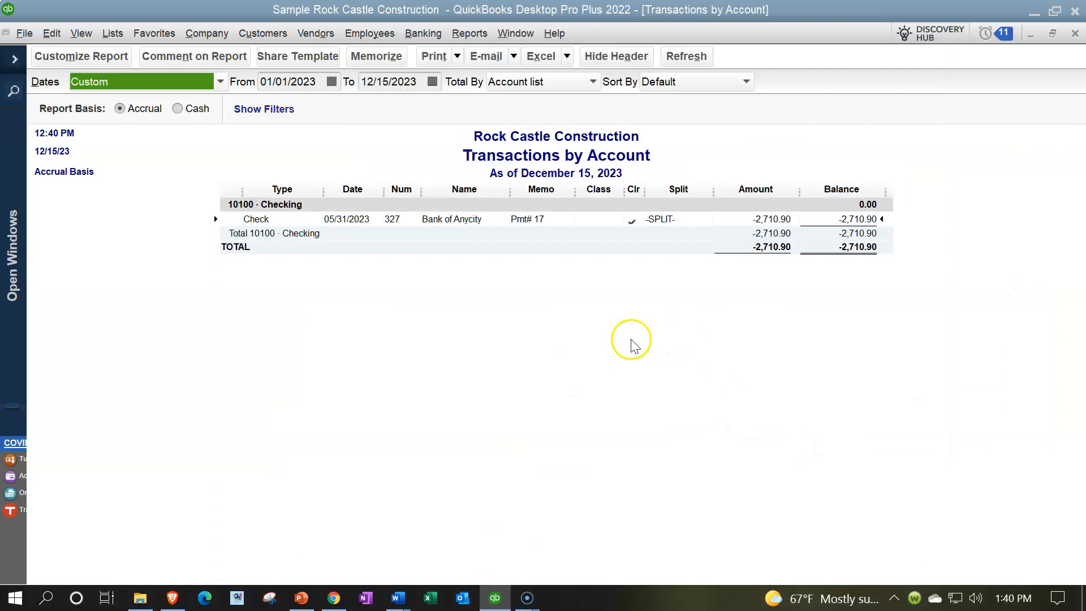
# Reopen the report's filter settings and remove the Memo filter from the current filter choices
pyautogui.click(108, 59)
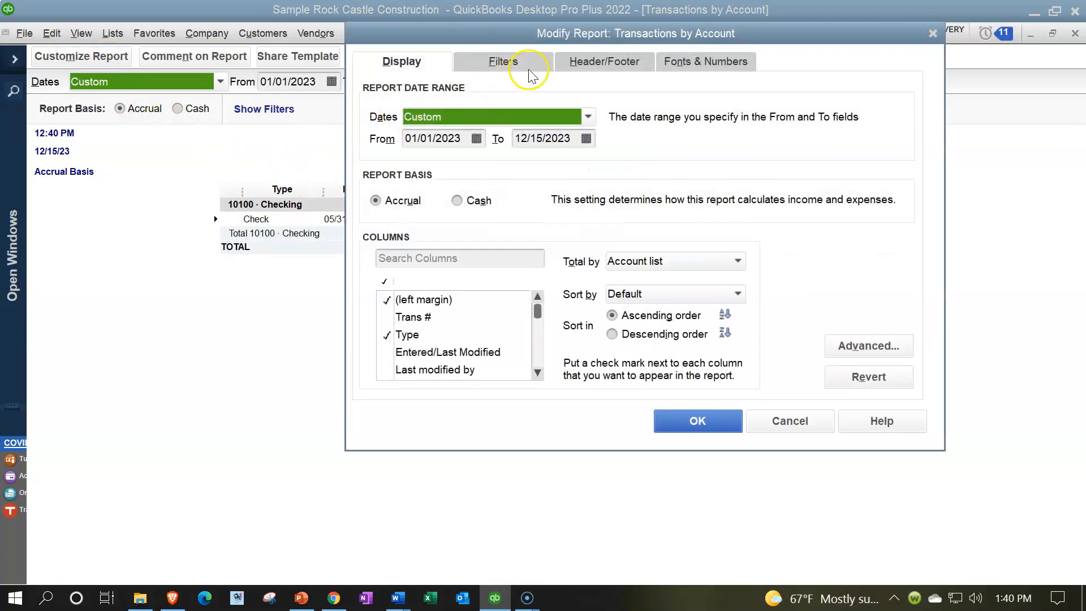
pyautogui.click(528, 68)
pyautogui.click(761, 165)
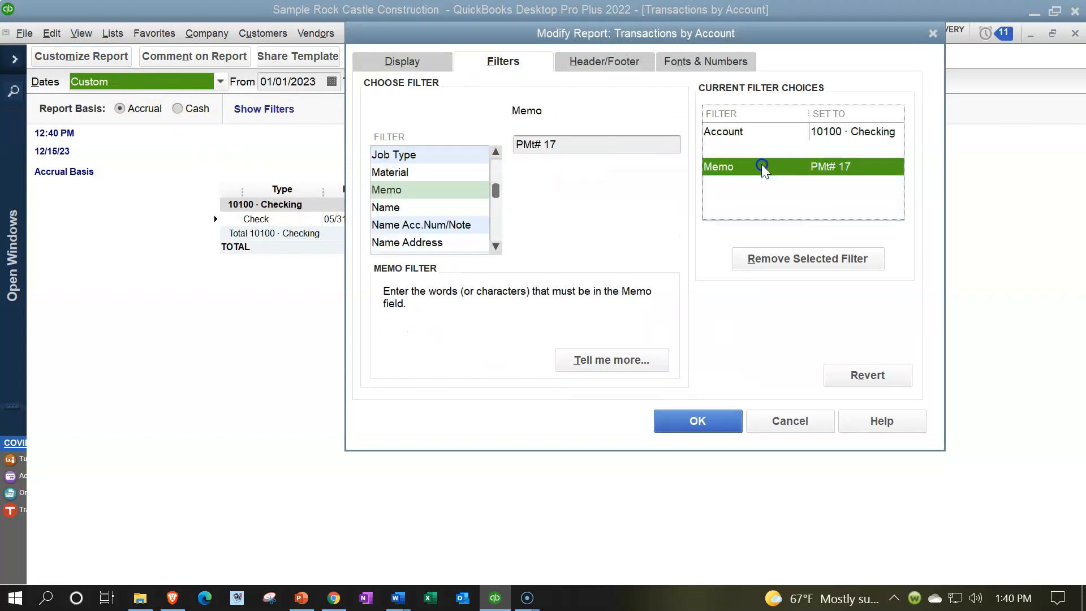
pyautogui.click(791, 257)
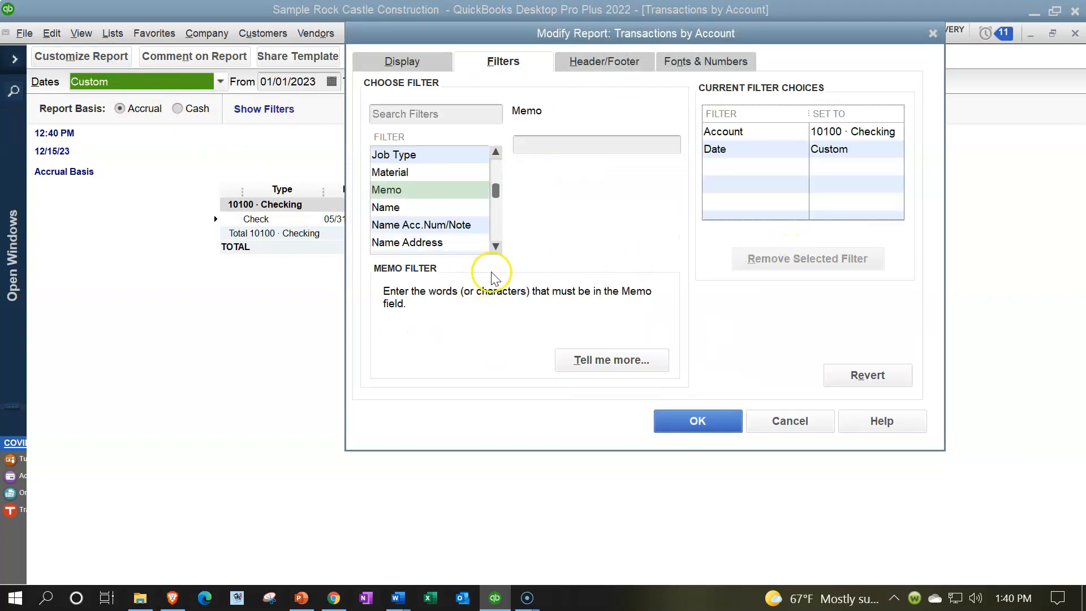
# Examine the remaining filter types offered for the Transactions by Account report, from Name through Vendor Type
pyautogui.click(495, 248)
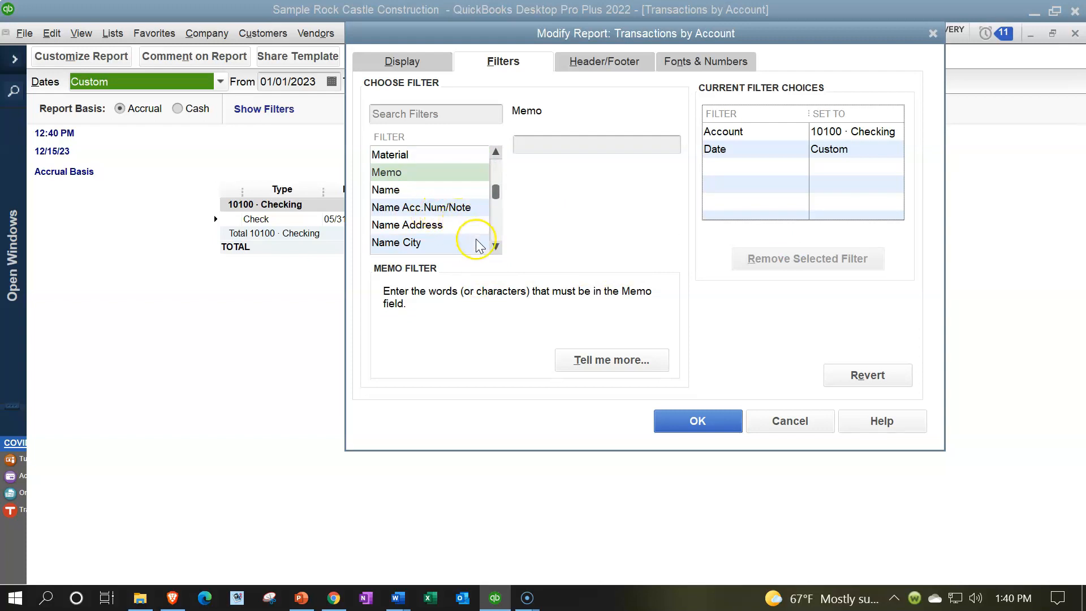
pyautogui.click(497, 246)
pyautogui.click(496, 245)
pyautogui.click(497, 244)
pyautogui.click(496, 244)
pyautogui.click(496, 245)
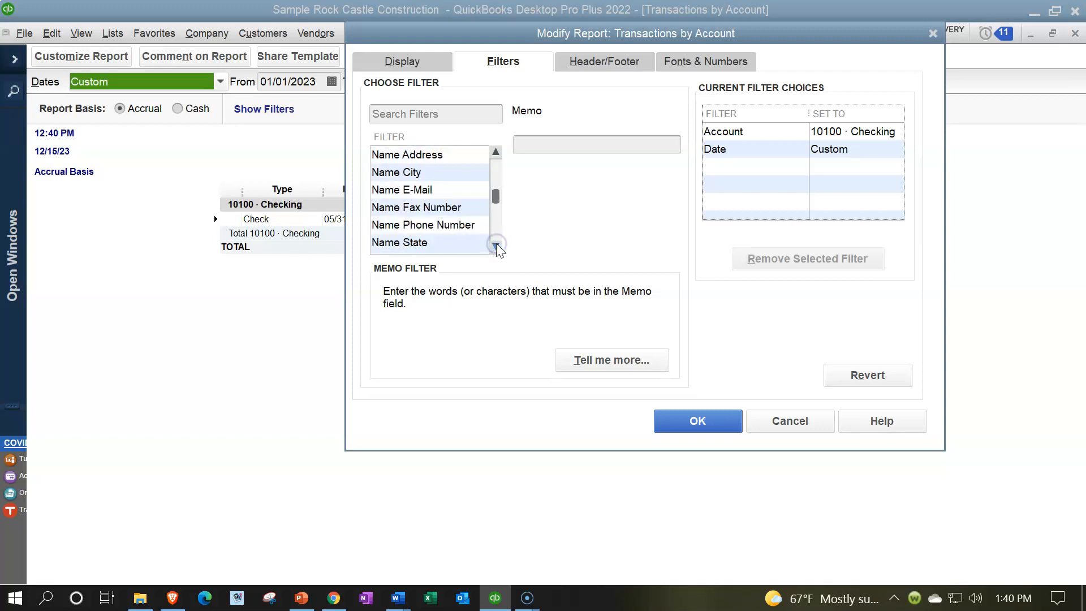
pyautogui.click(497, 245)
pyautogui.click(497, 246)
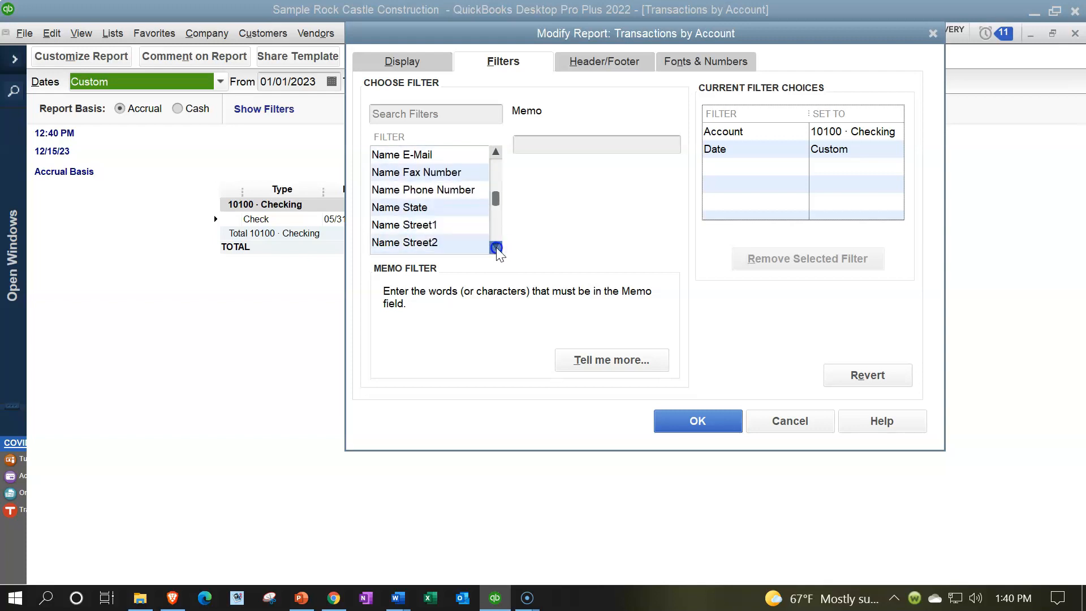
pyautogui.click(497, 247)
pyautogui.click(497, 247)
pyautogui.click(496, 246)
pyautogui.click(497, 247)
pyautogui.click(497, 247)
pyautogui.click(497, 247)
pyautogui.click(497, 246)
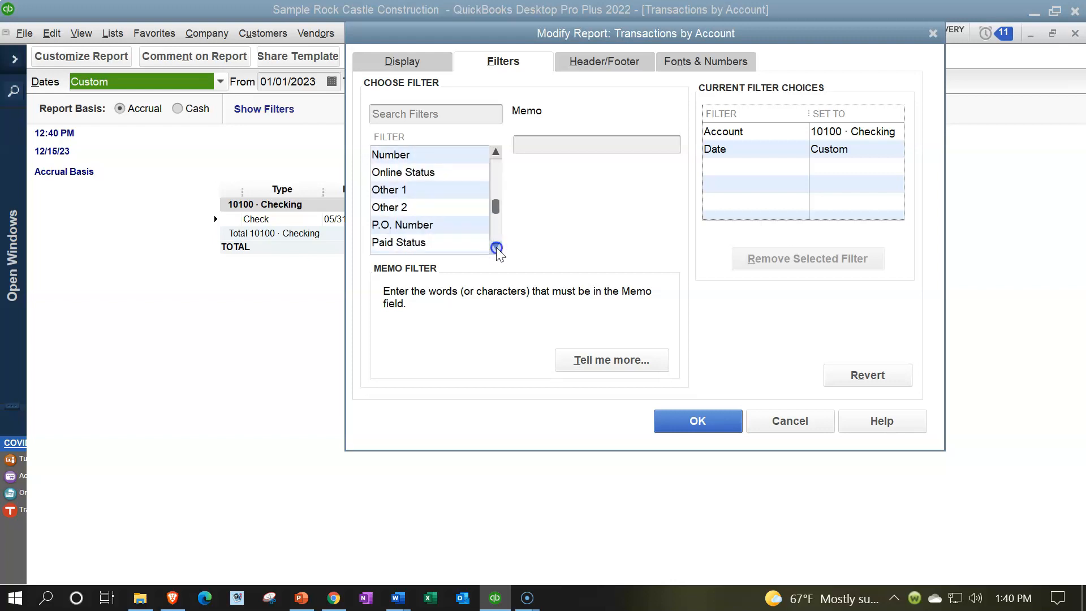
pyautogui.click(497, 246)
pyautogui.click(496, 247)
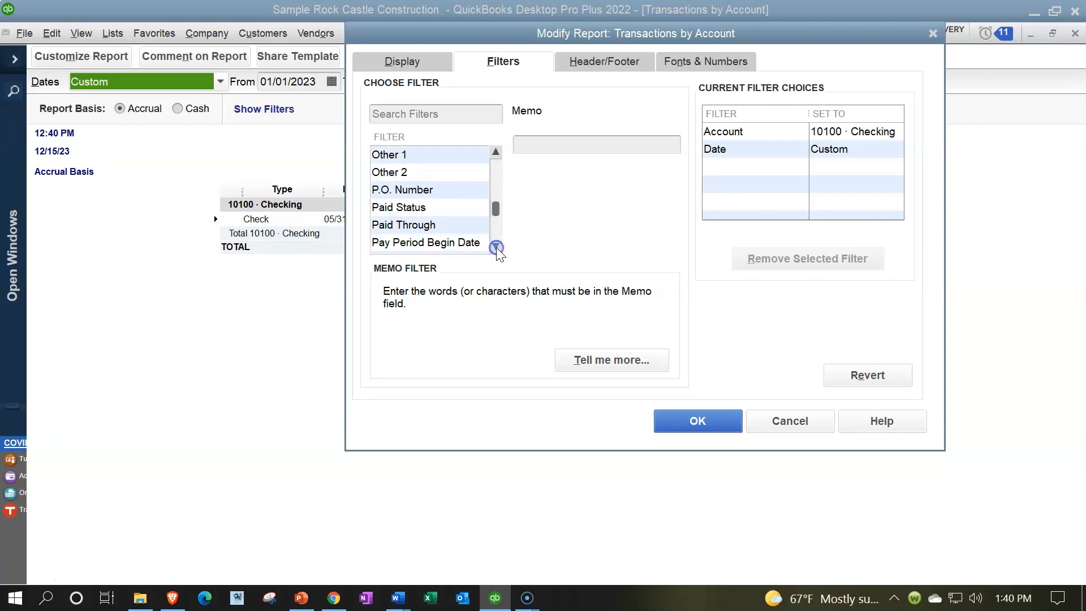
pyautogui.click(496, 247)
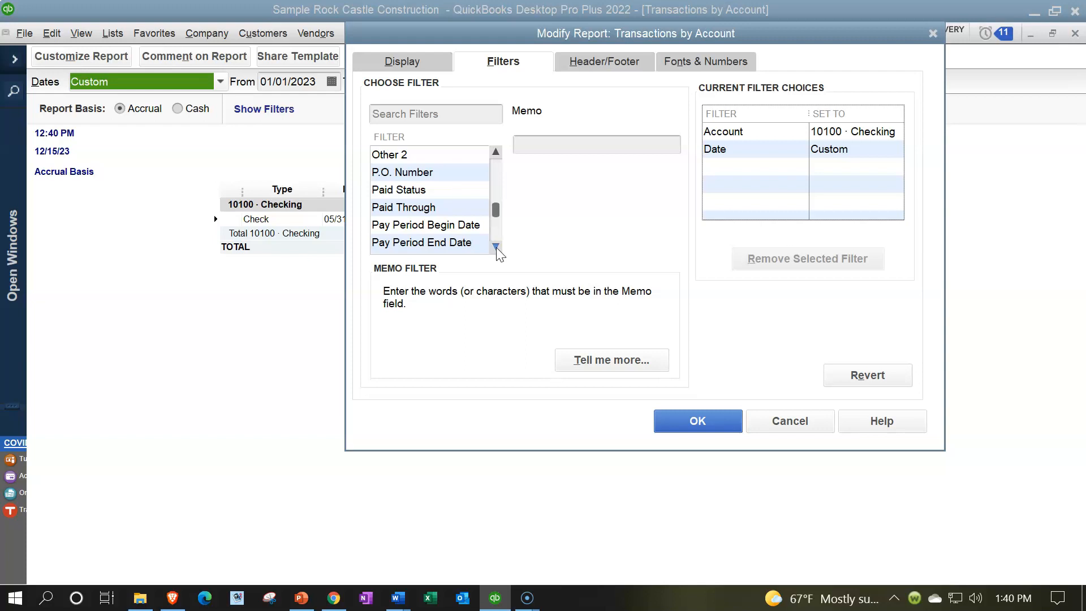
pyautogui.click(497, 246)
pyautogui.click(497, 246)
pyautogui.click(496, 247)
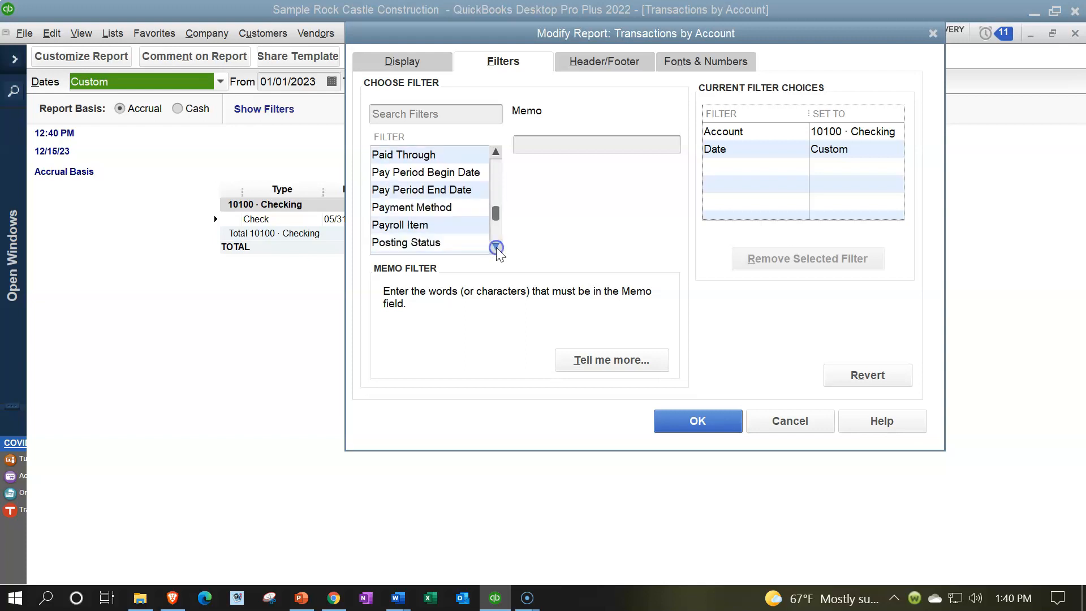
pyautogui.click(496, 246)
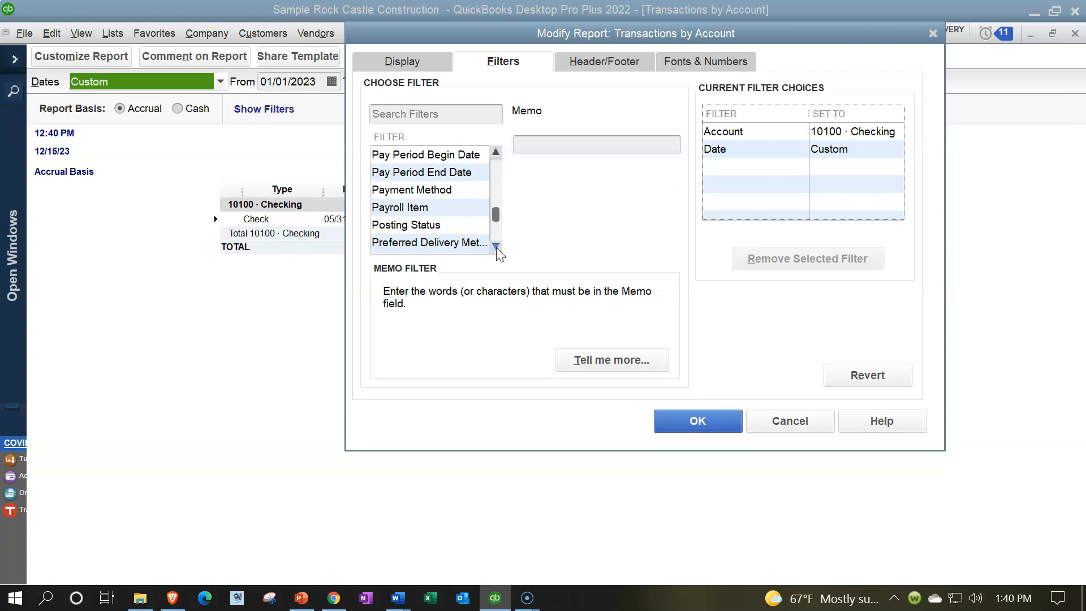
pyautogui.click(497, 247)
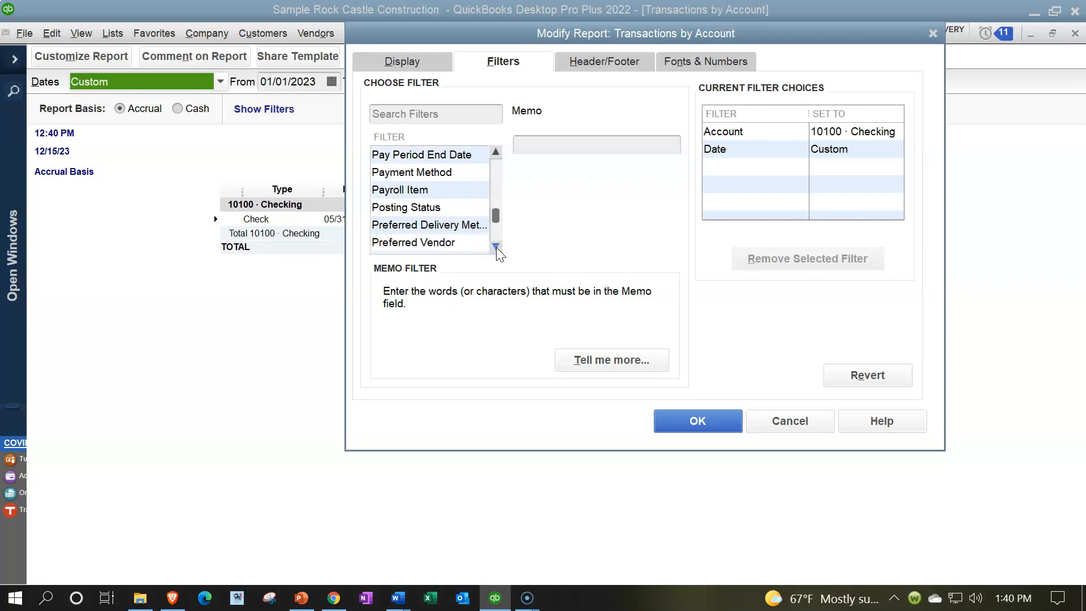
pyautogui.click(497, 247)
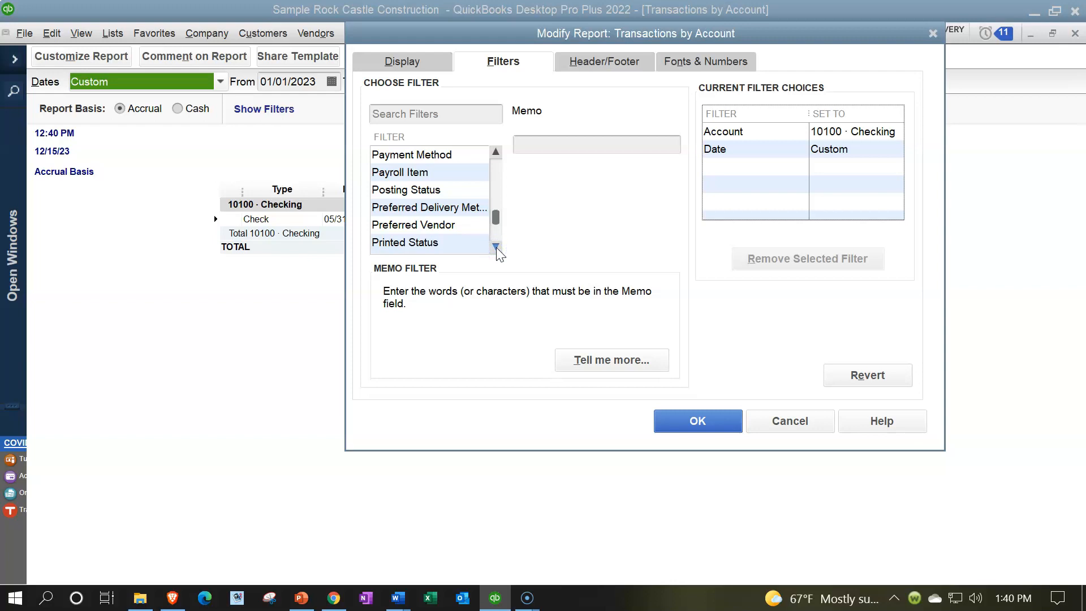
pyautogui.click(497, 247)
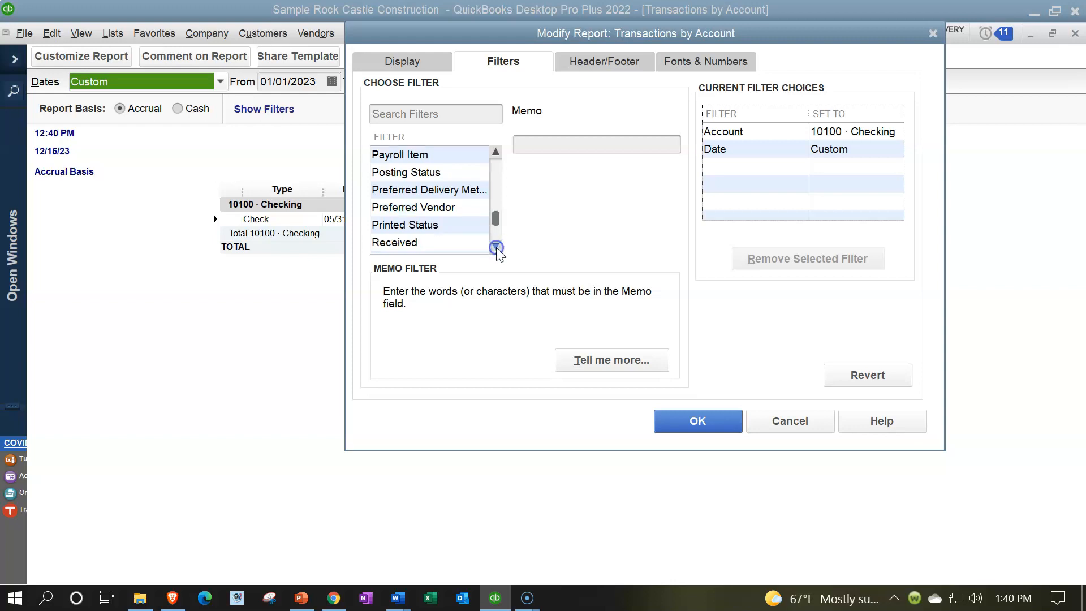
pyautogui.click(497, 247)
pyautogui.click(496, 247)
pyautogui.click(496, 247)
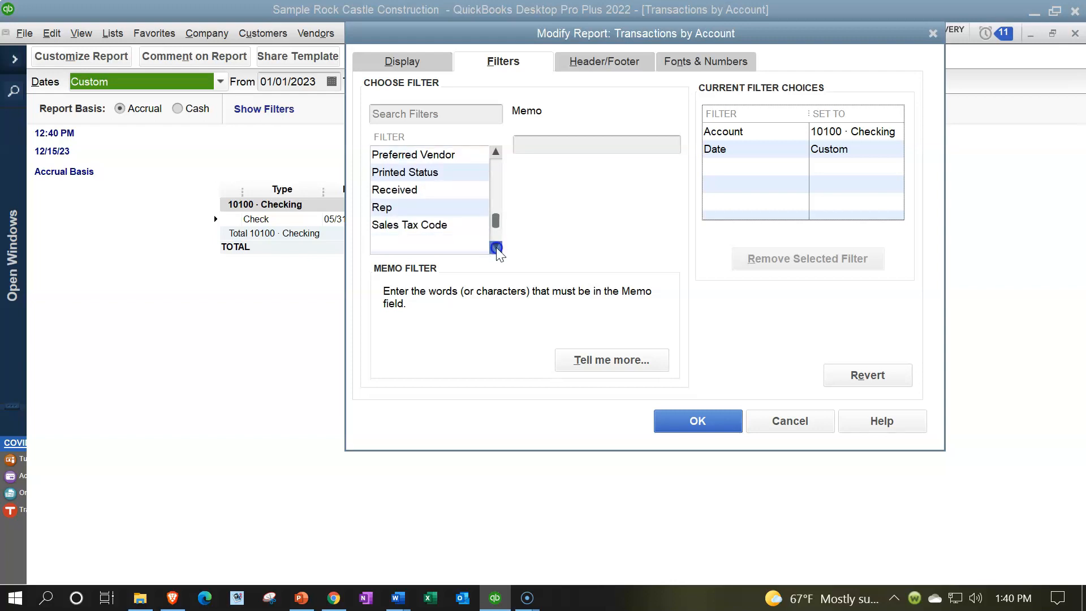
pyautogui.click(497, 247)
pyautogui.click(497, 247)
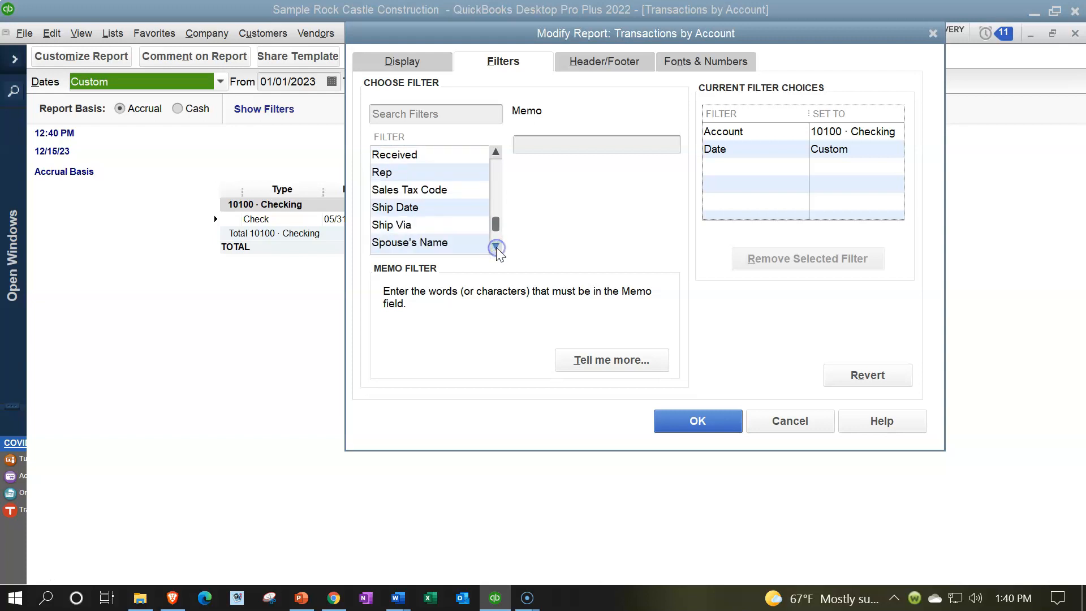
pyautogui.click(496, 247)
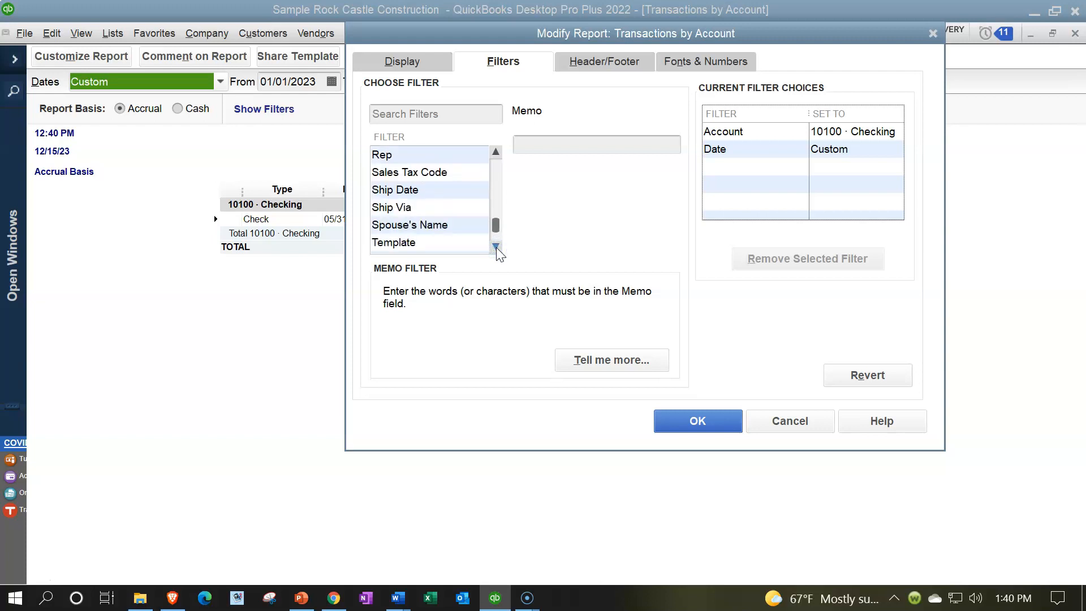
pyautogui.click(497, 247)
pyautogui.click(496, 247)
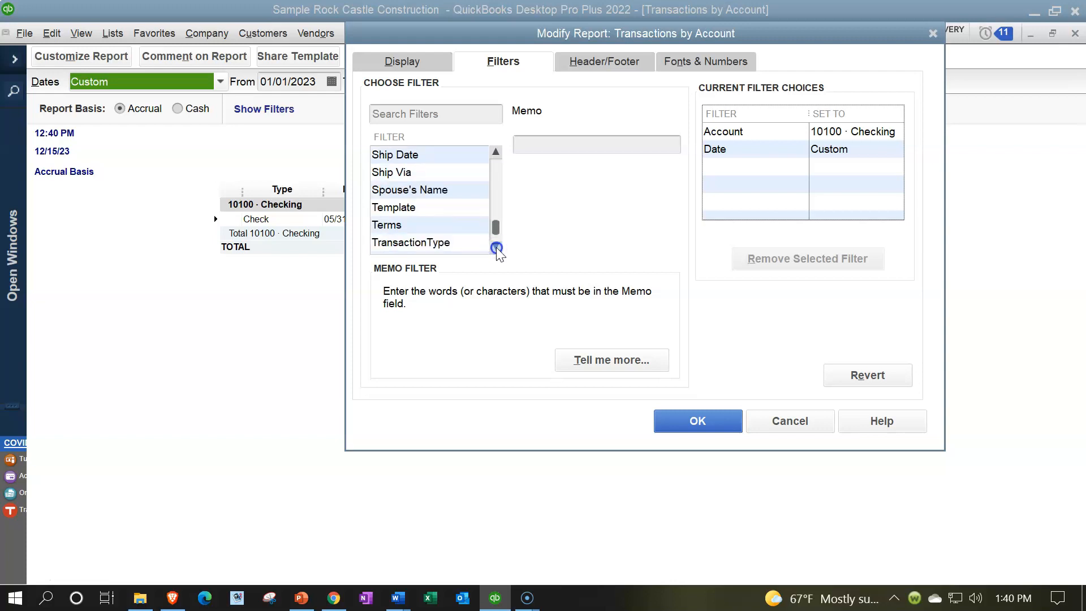
pyautogui.click(496, 247)
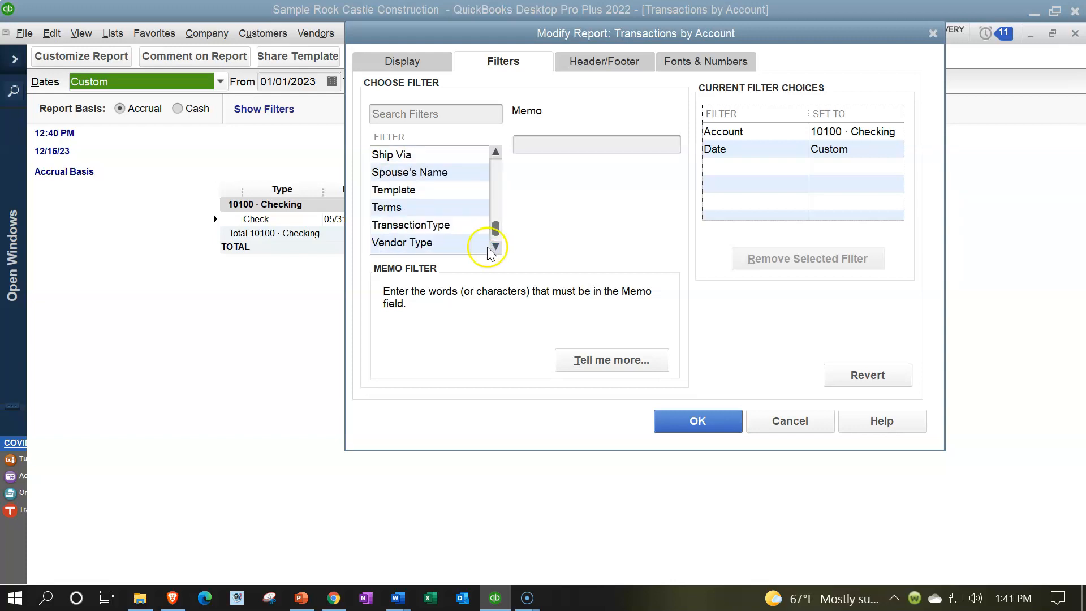
# Add a TransactionType filter using Multiple Transaction Types with Check, Payment and Journal selected
pyautogui.click(410, 227)
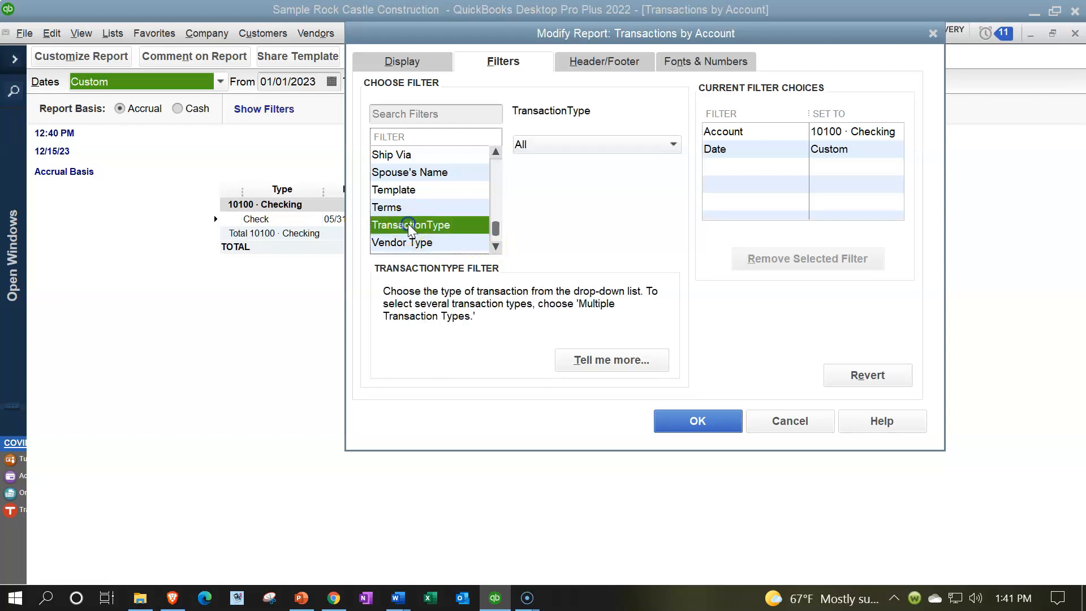
pyautogui.click(641, 146)
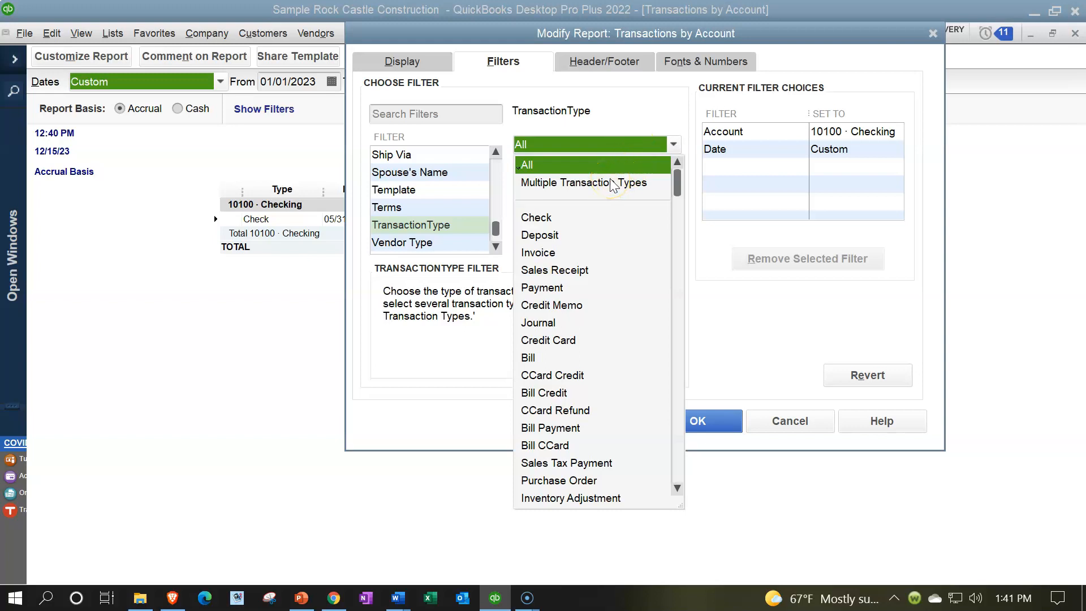
pyautogui.click(560, 183)
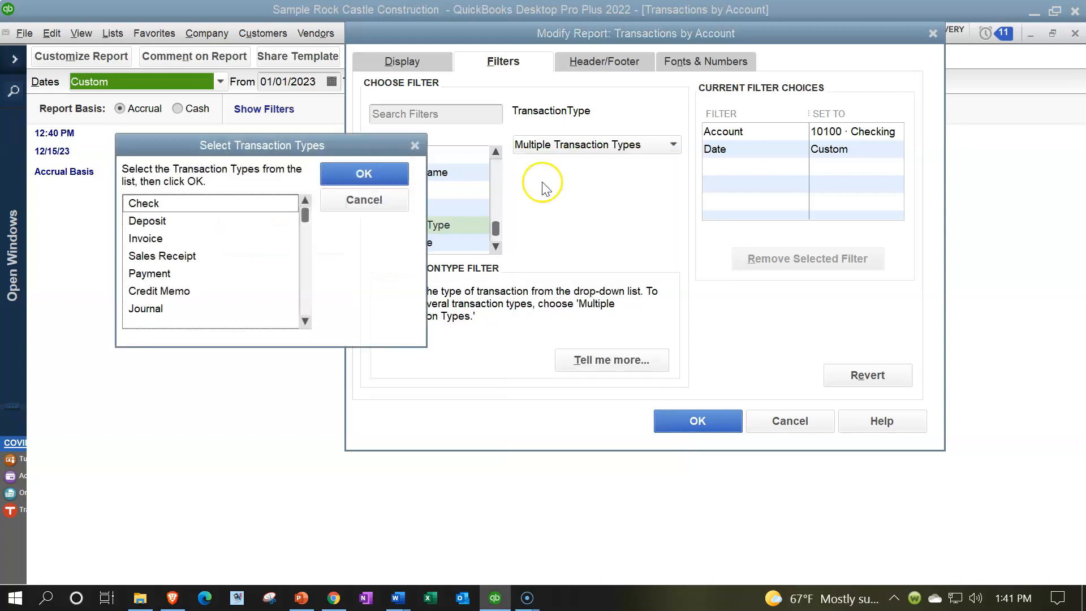
pyautogui.moveTo(262, 153); pyautogui.dragTo(699, 140)
pyautogui.click(590, 192)
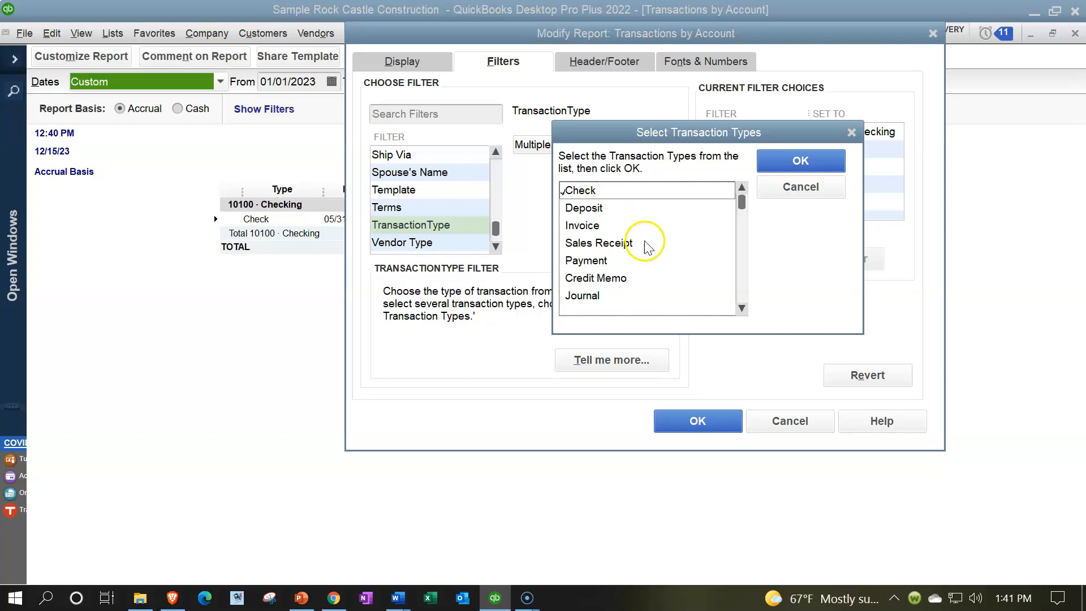
pyautogui.click(616, 260)
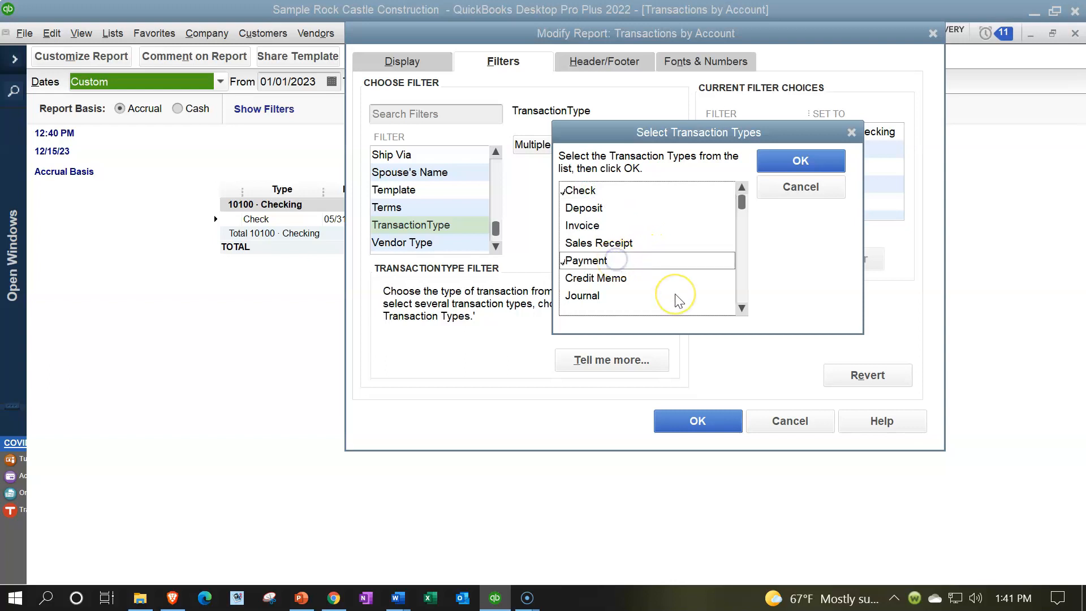
pyautogui.click(600, 296)
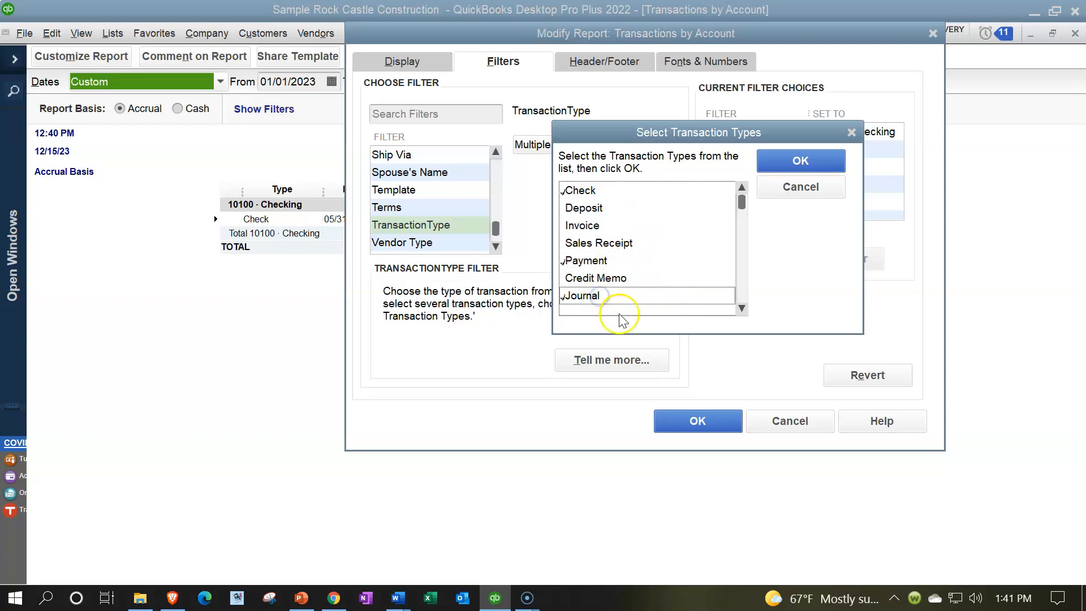
pyautogui.click(798, 160)
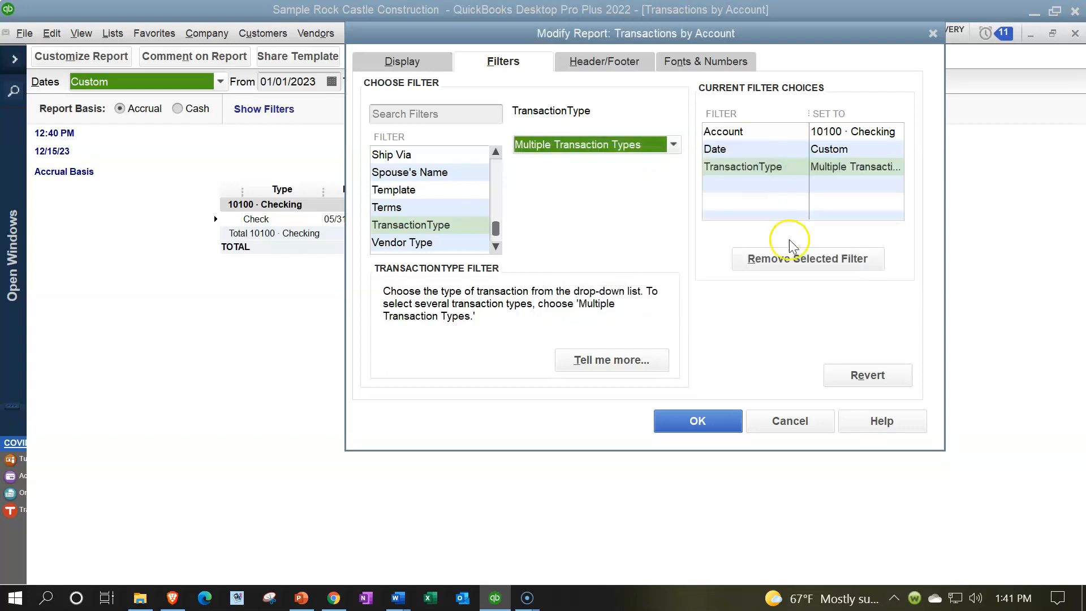
# Apply the transaction type filter to the report and look through the Checking transactions down to the General Journal entry
pyautogui.click(703, 421)
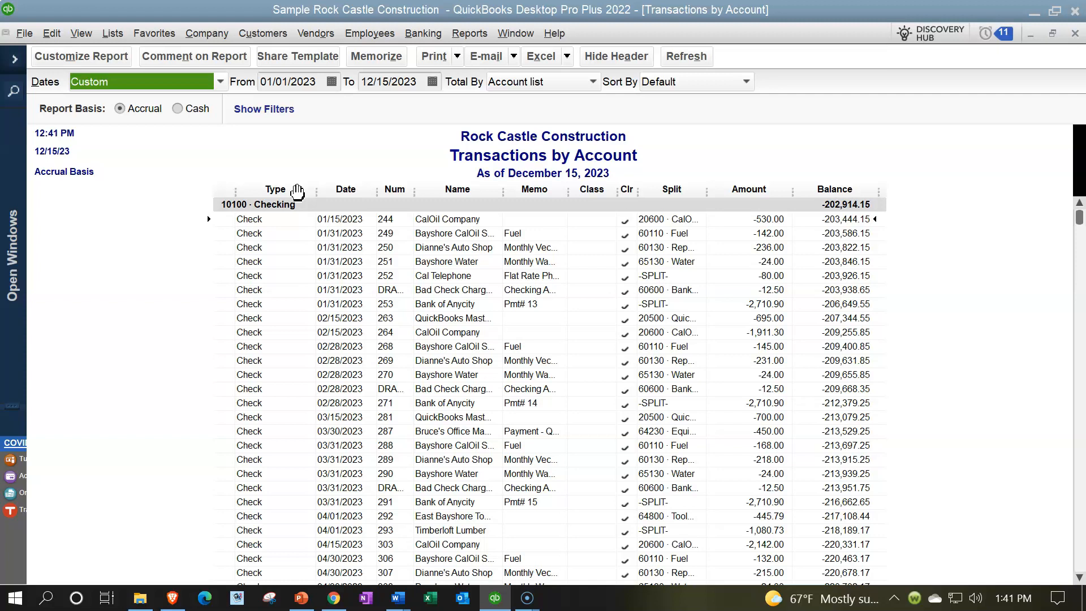
pyautogui.scroll(-3, 741, 301)
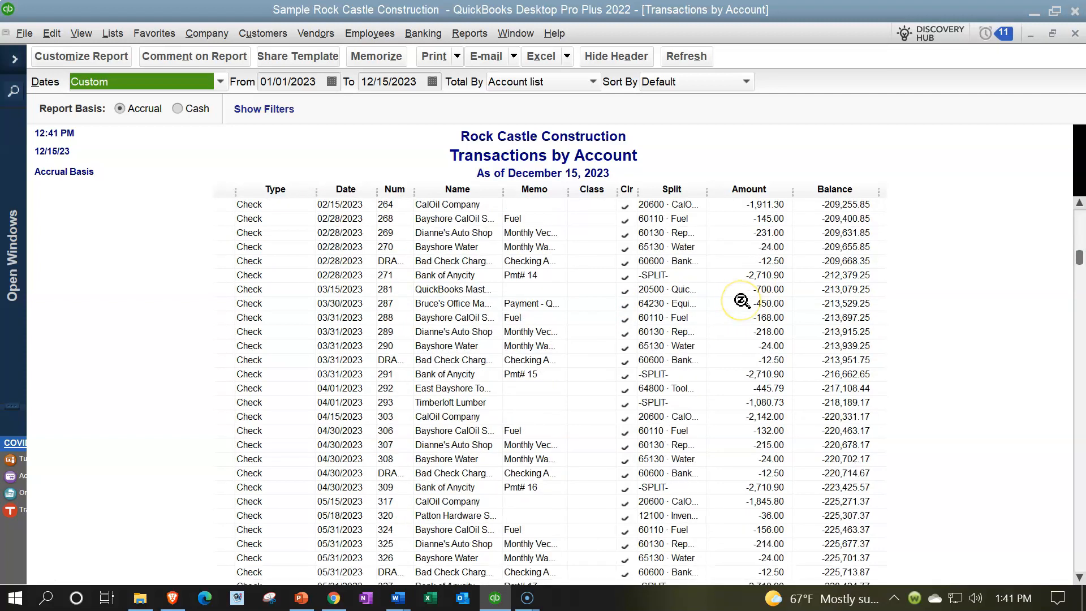
pyautogui.scroll(-12, 741, 301)
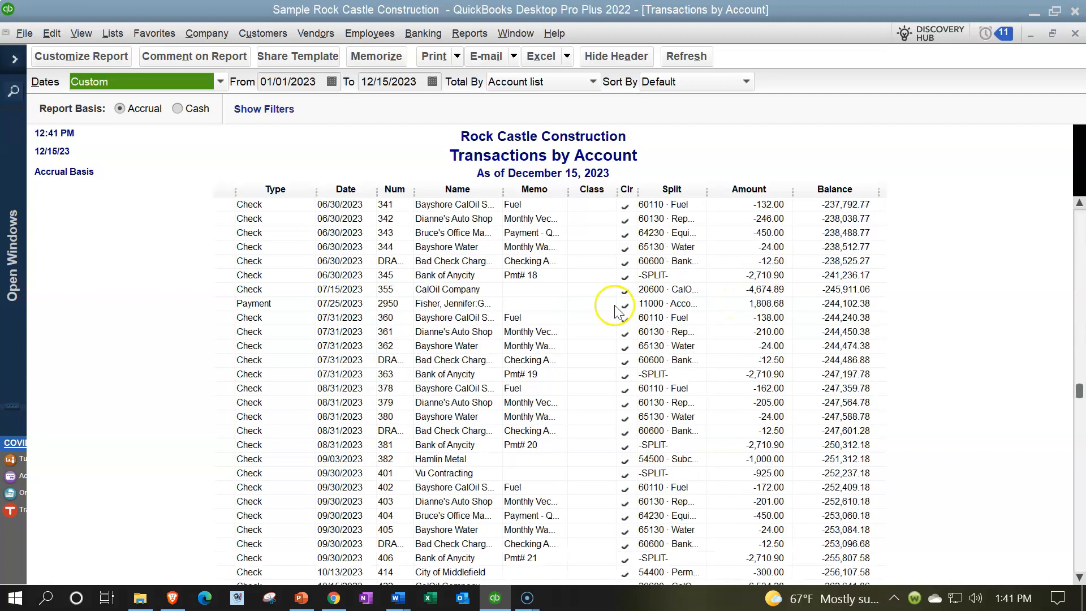
pyautogui.scroll(-15, 313, 338)
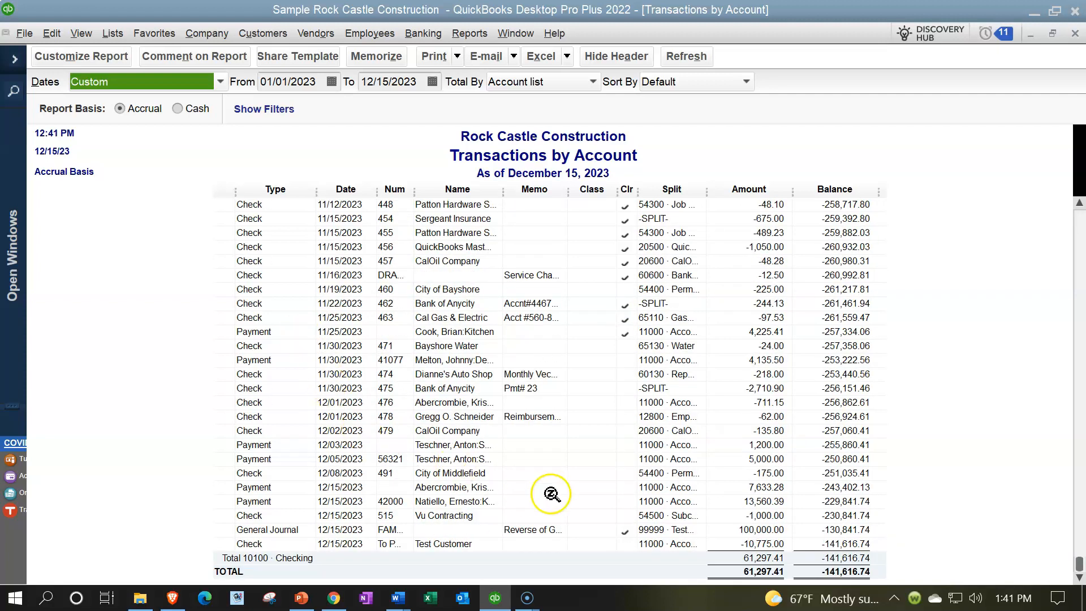
pyautogui.click(756, 527)
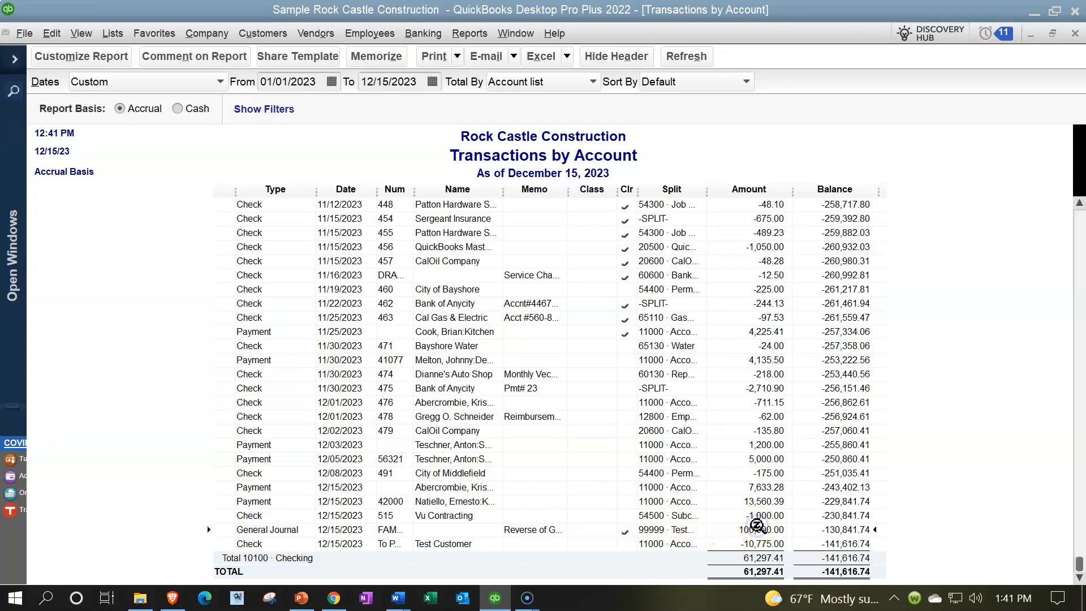
# Reopen the report's filter settings, review the last filter types through Zero Reorder Qty, and close the settings without changes
pyautogui.click(88, 55)
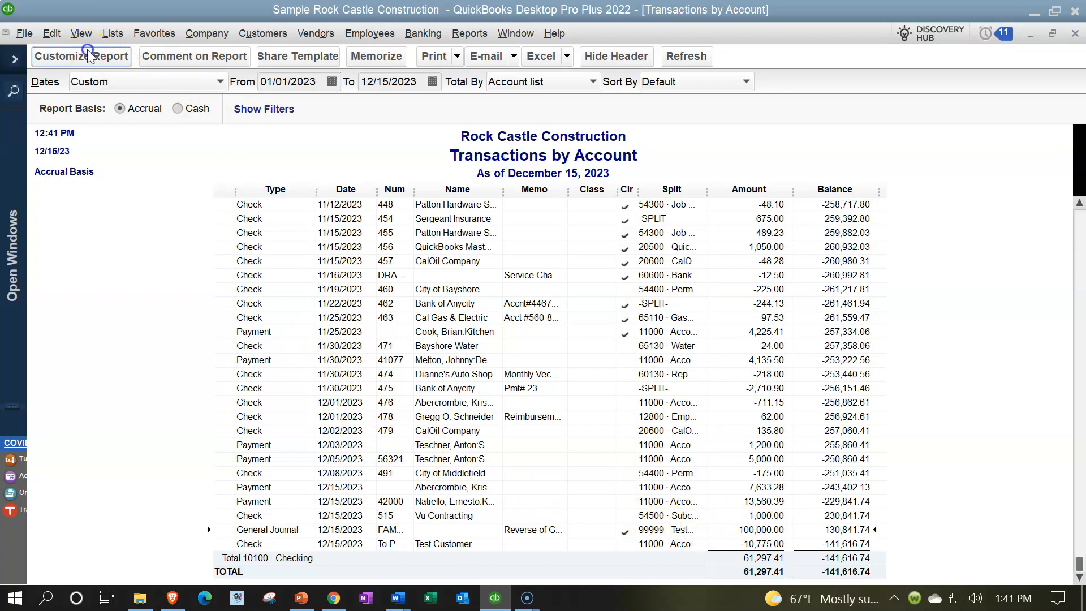
pyautogui.click(497, 56)
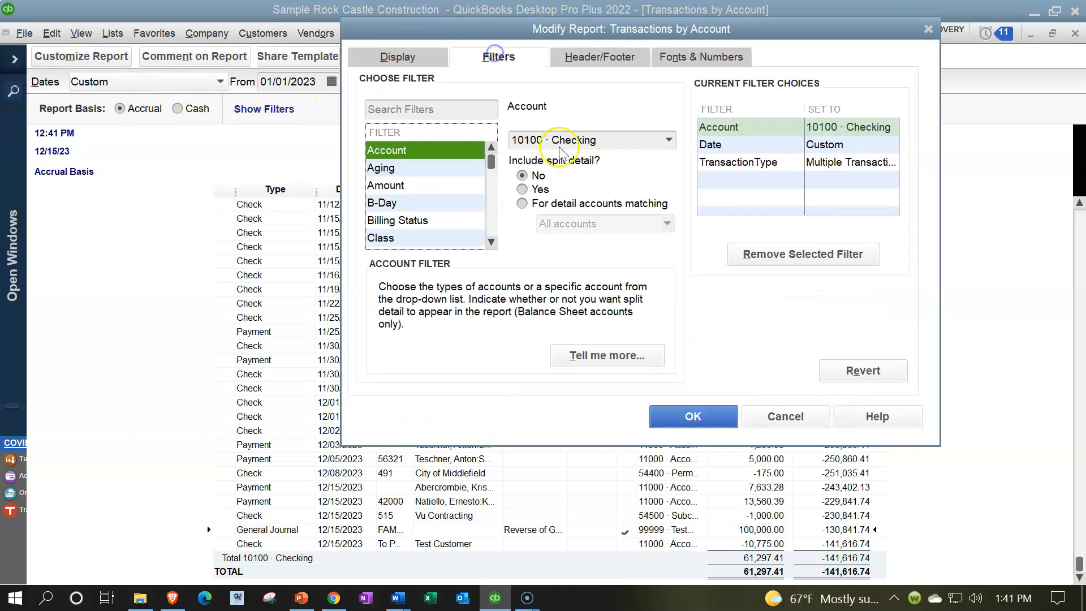
pyautogui.moveTo(491, 162); pyautogui.dragTo(493, 241)
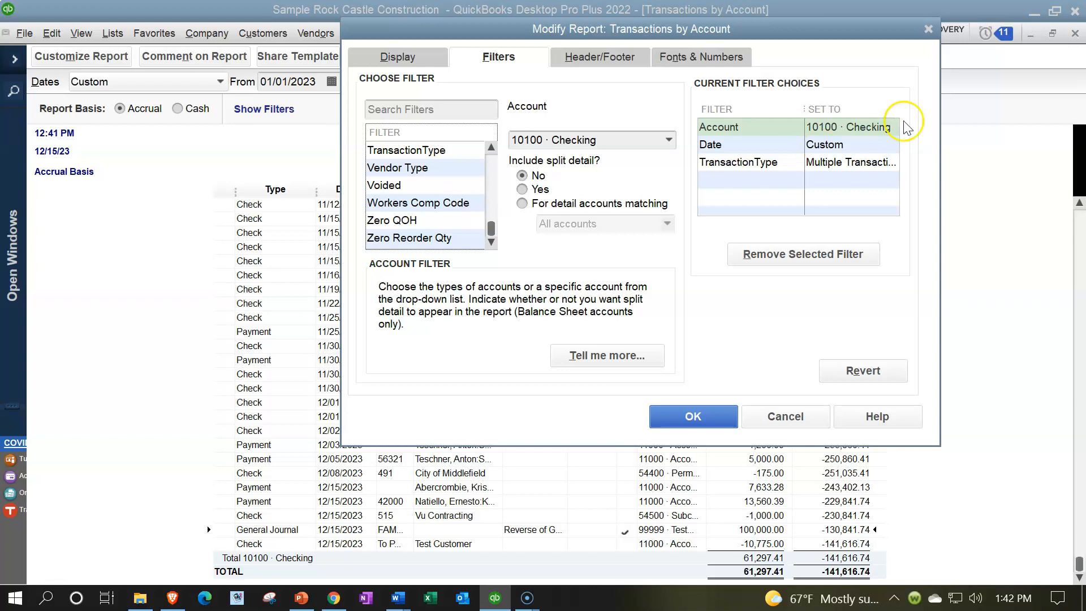
pyautogui.click(927, 31)
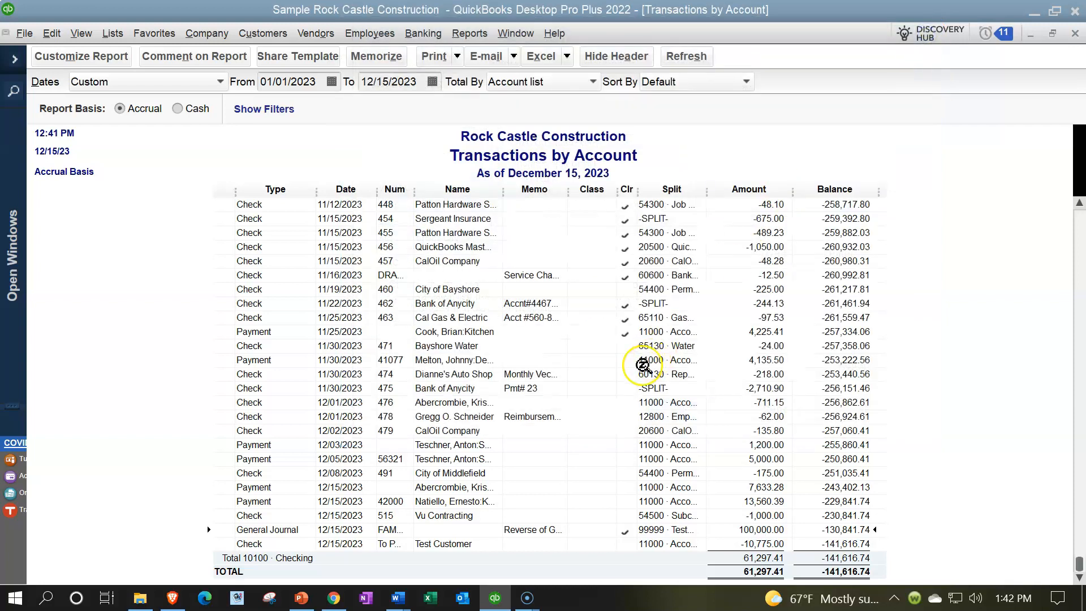